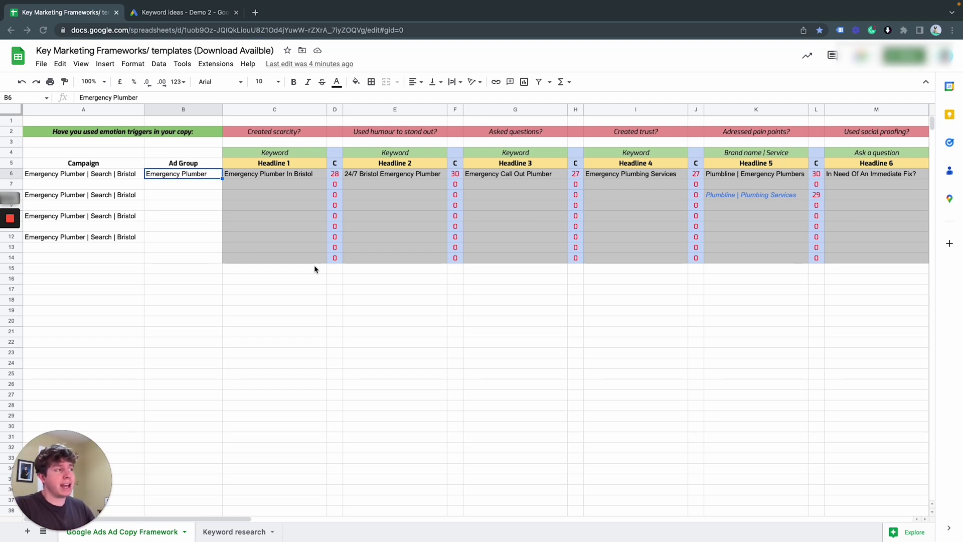
- Review the Emergency Plumber headline and description columns and the campaign name in A6
scroll(341, 265, "right", 10)
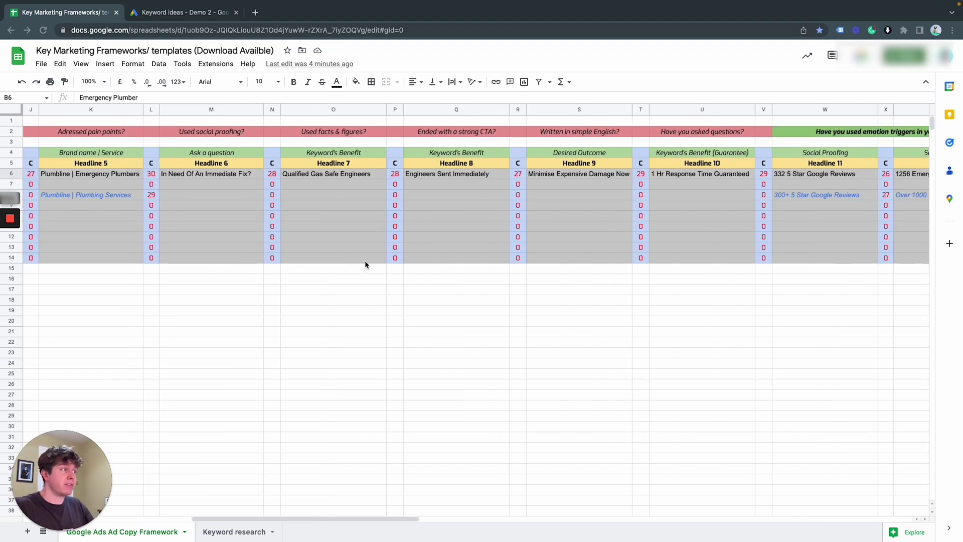
scroll(368, 262, "right", 4)
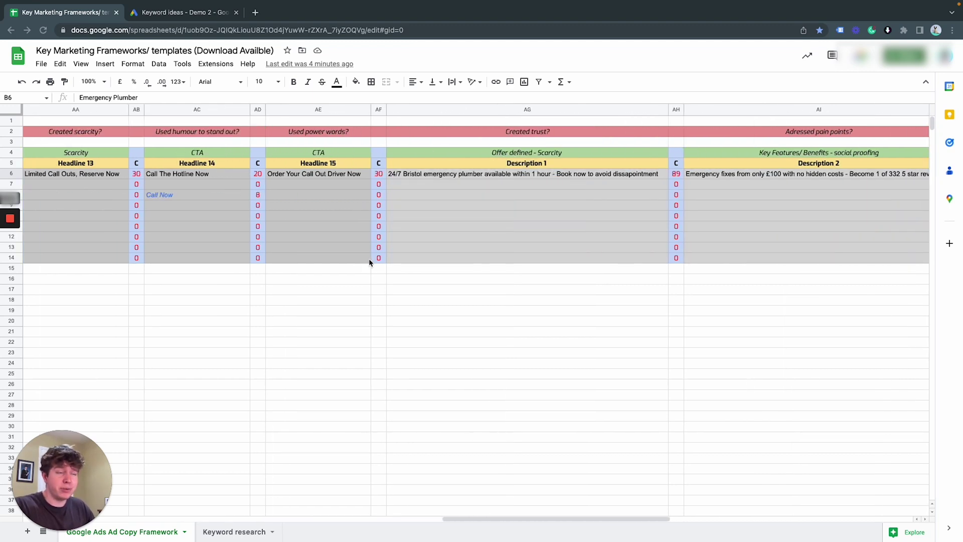
scroll(370, 260, "left", 10)
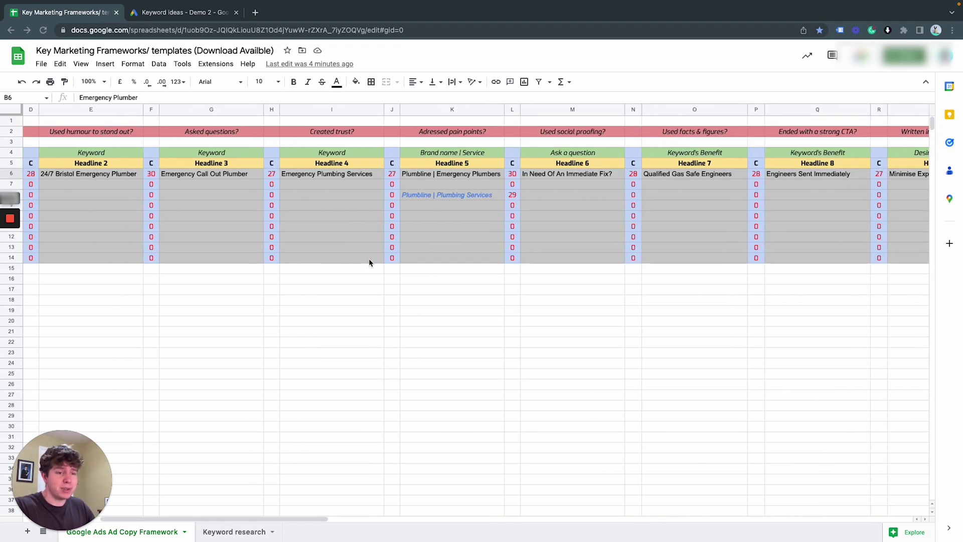
scroll(369, 261, "left", 3)
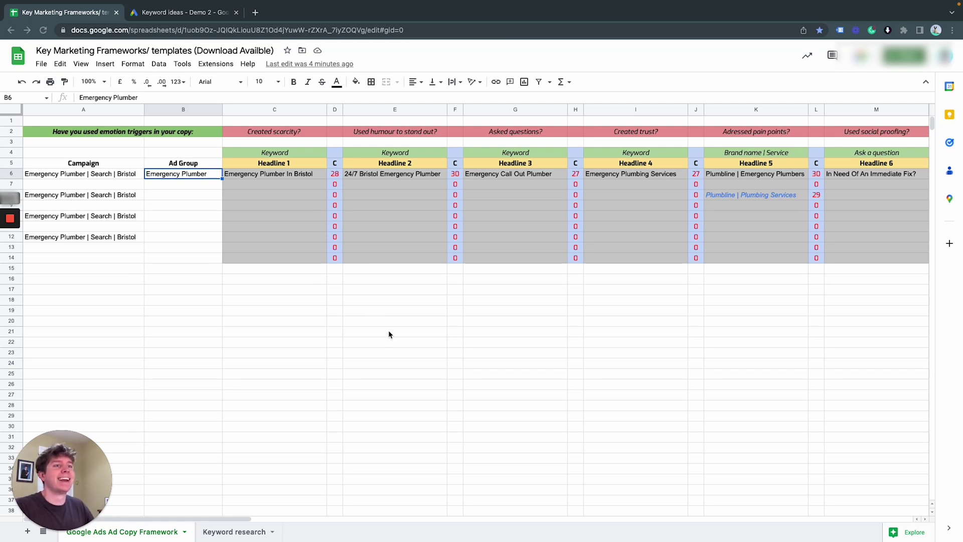
left_click(203, 216)
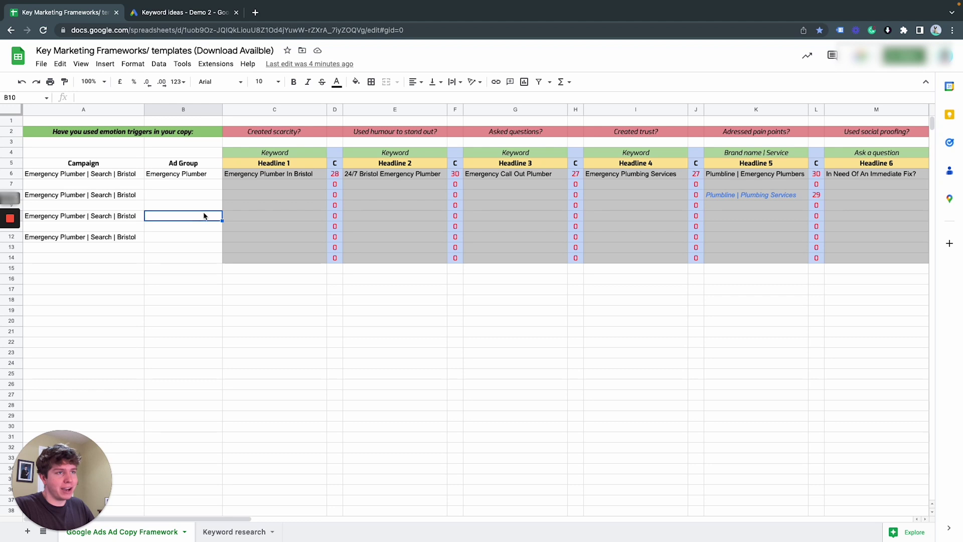
left_click(189, 176)
left_click(136, 176)
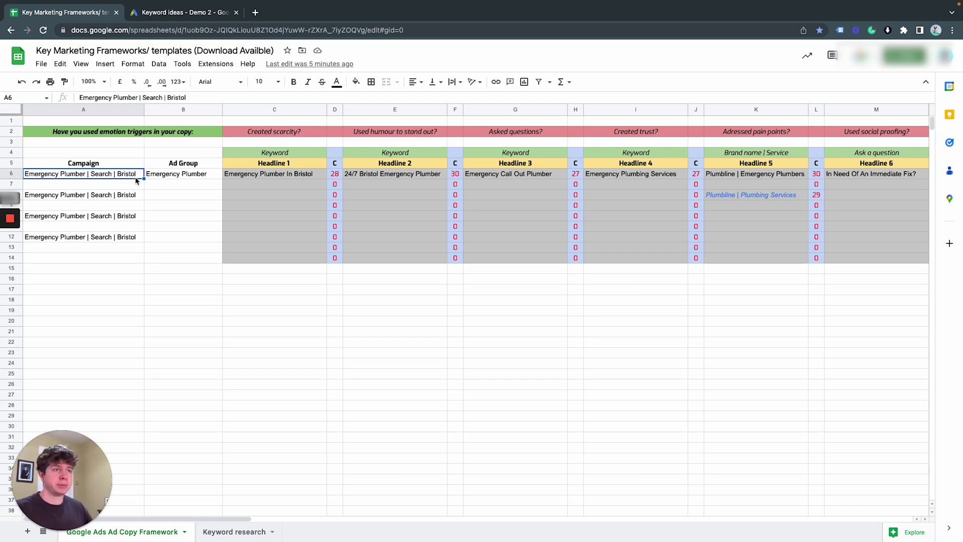
- Copy the ad group name 'Emergency Plumber' from cell B6
left_click(152, 185)
left_click(157, 176)
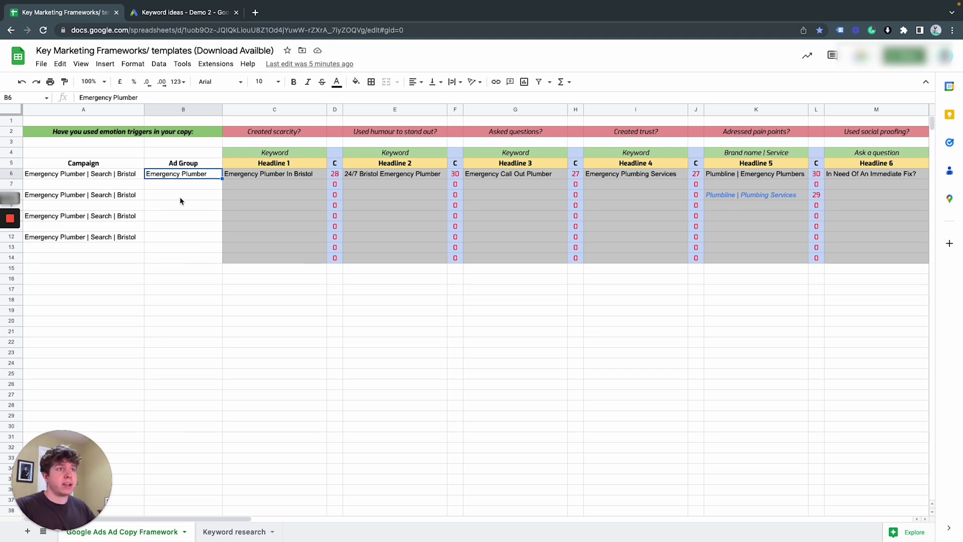
key("ctrl+c")
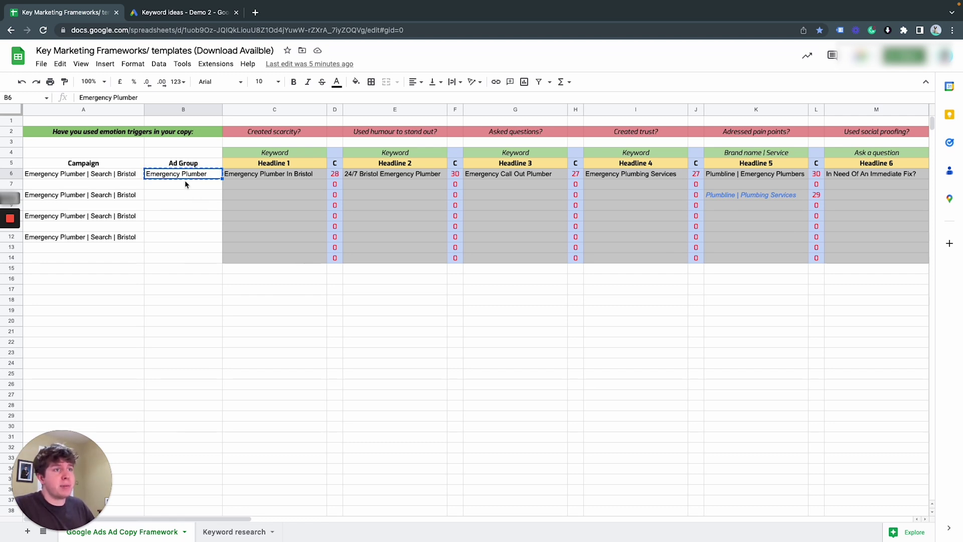
- Close the old keyword plan in Google Ads and reopen Keyword Planner from Tools and settings
mouse_move(182, 3)
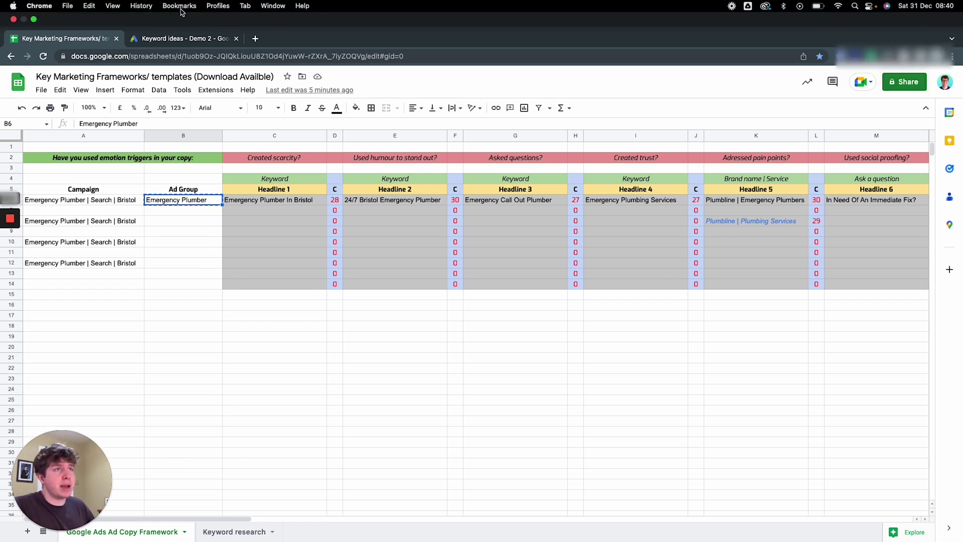
left_click(187, 42)
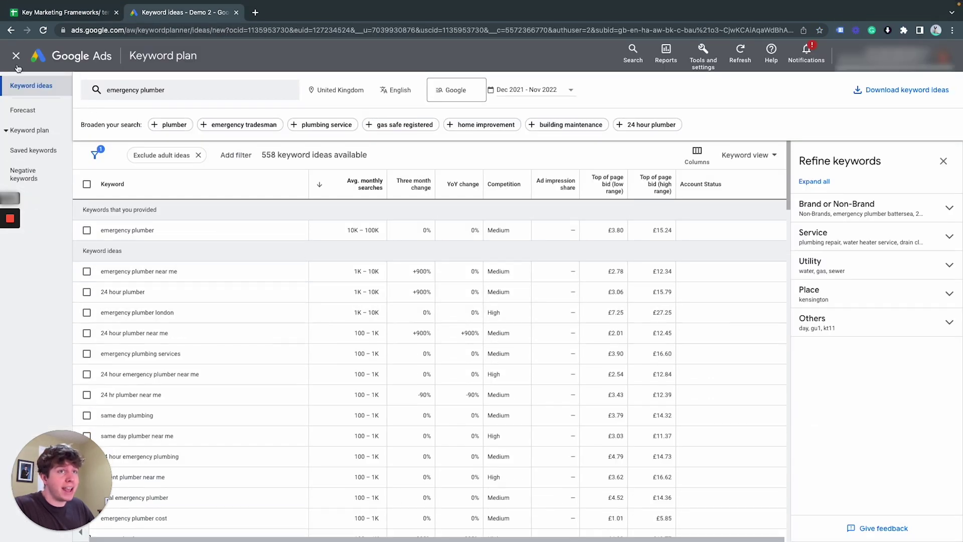
left_click(16, 64)
left_click(15, 57)
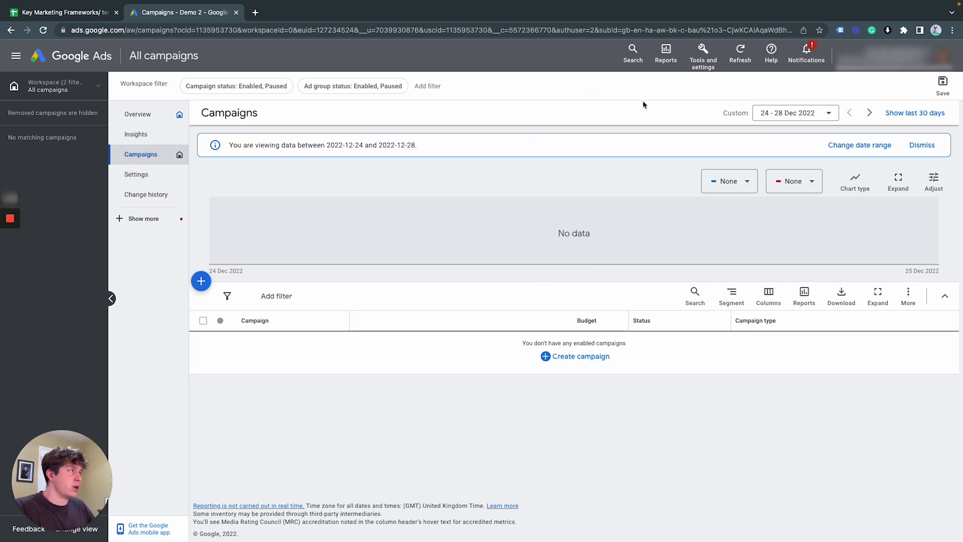
left_click(703, 52)
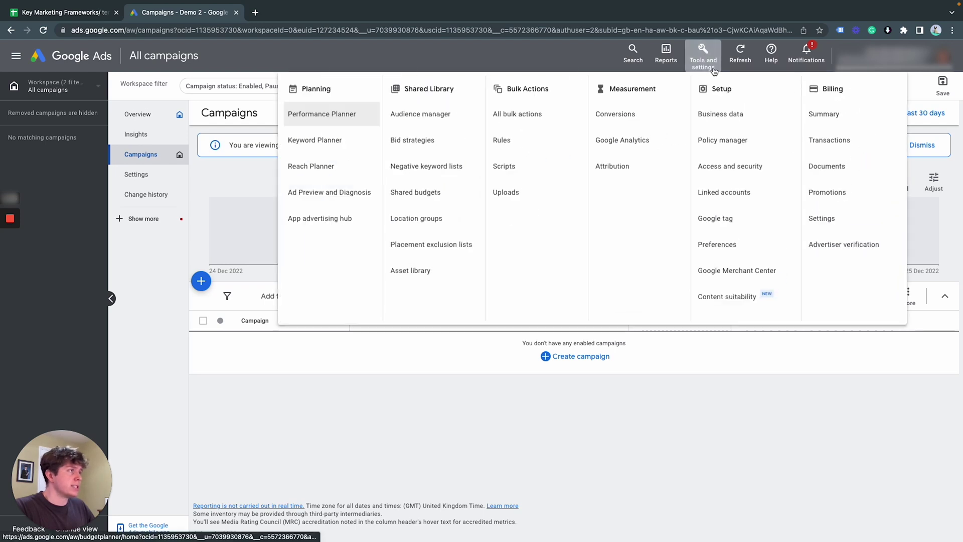
left_click(338, 138)
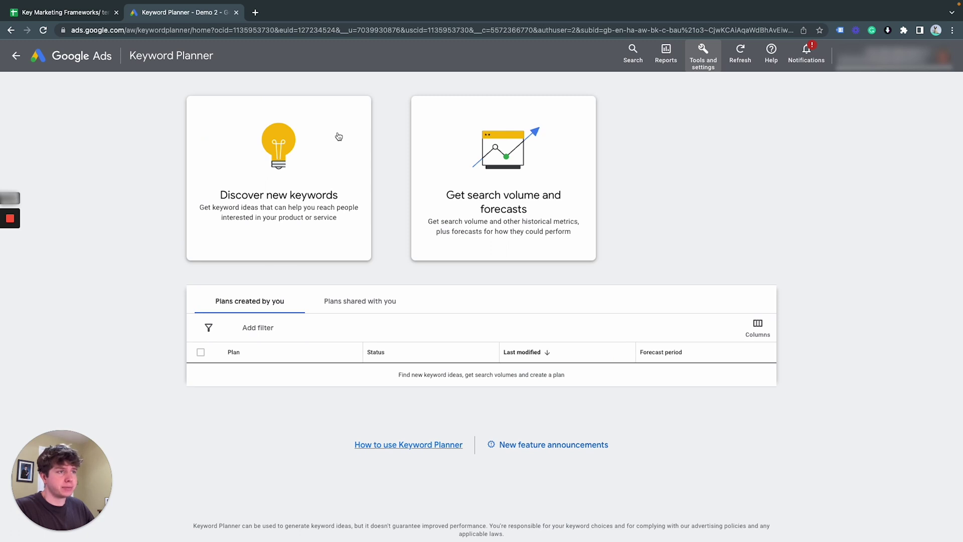
- Start discovering new keywords with 'Emergency Plumber' pasted as the seed keyword
left_click(257, 189)
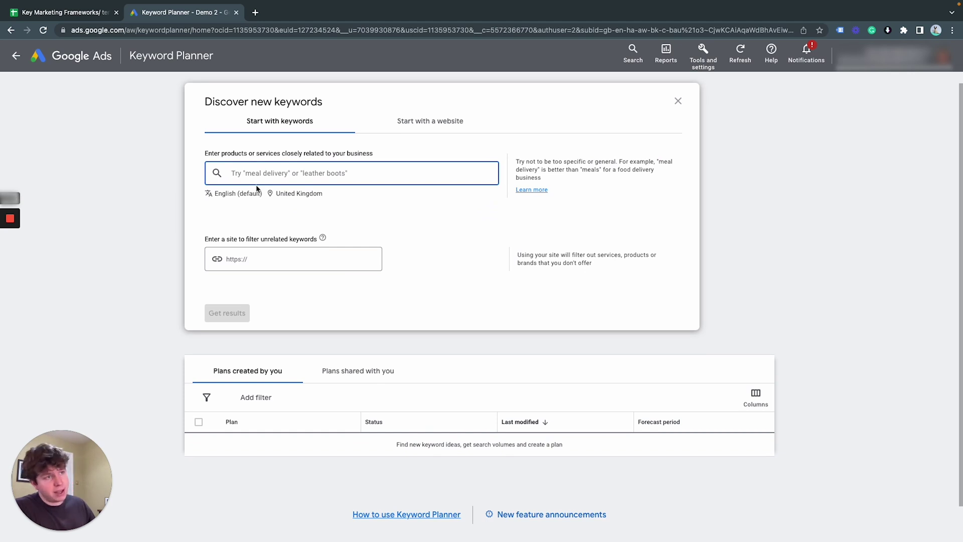
key("ctrl+v")
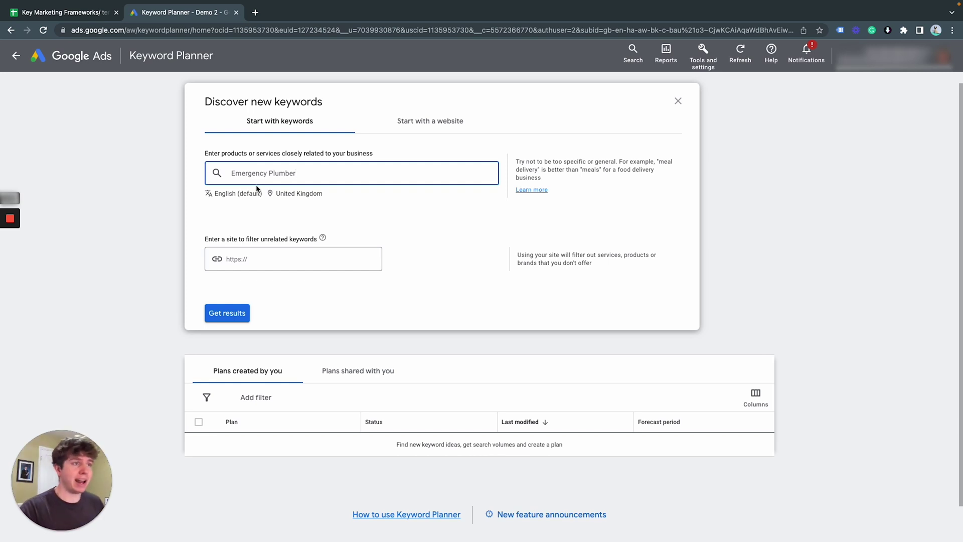
key("Return")
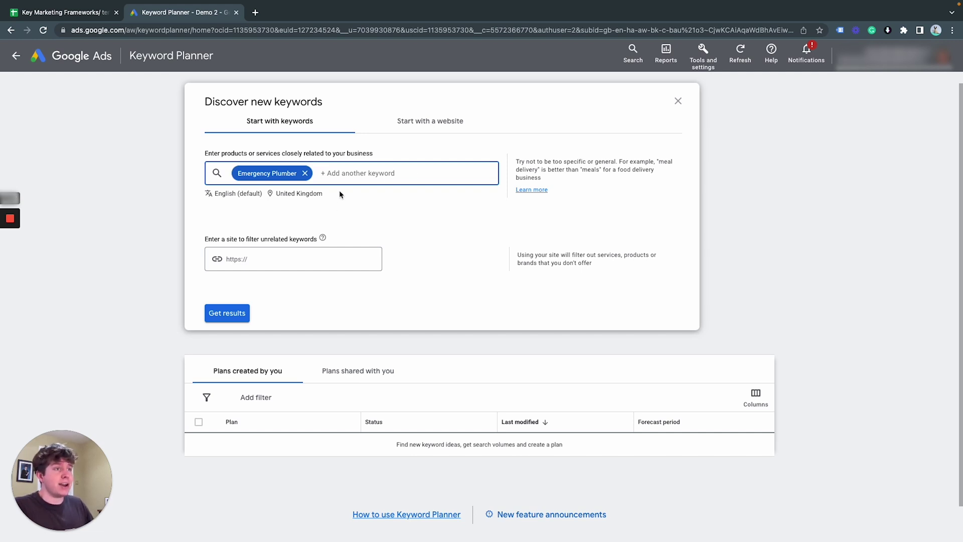
- Replace the United Kingdom location target with Bristol, England
left_click(308, 194)
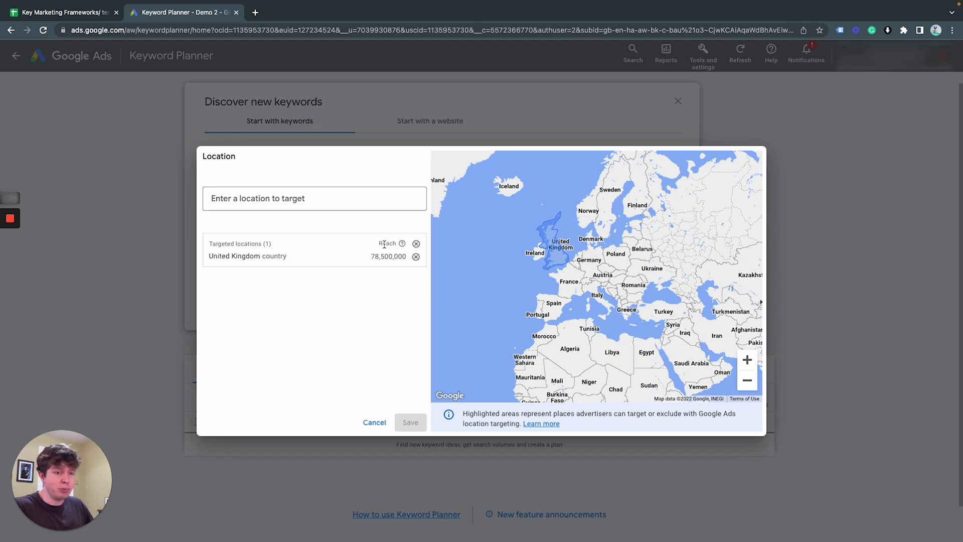
left_click(416, 244)
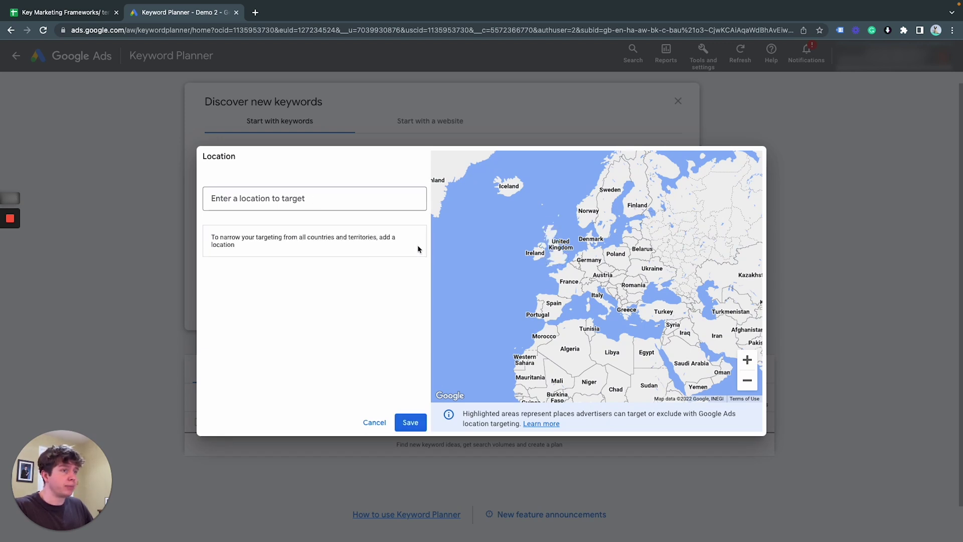
left_click(318, 207)
type("bristol")
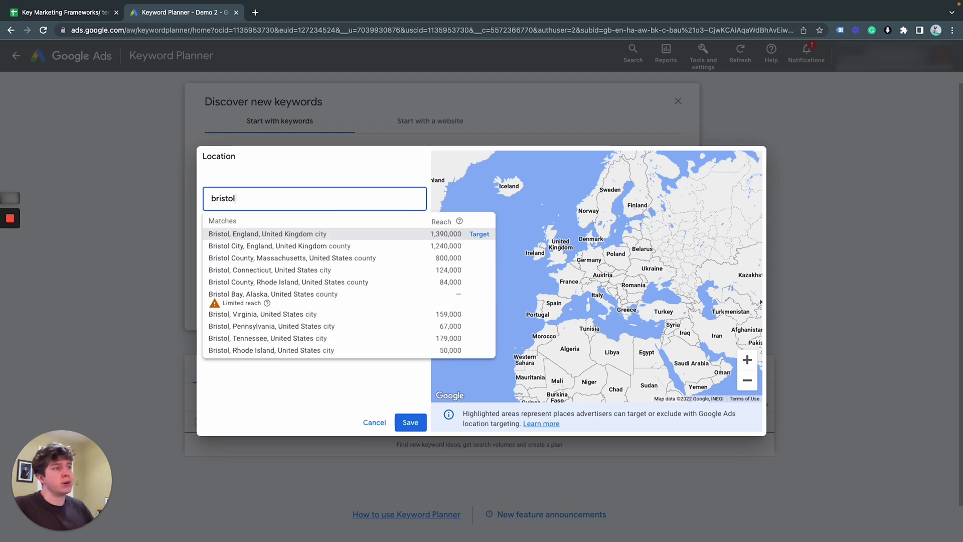
left_click(473, 232)
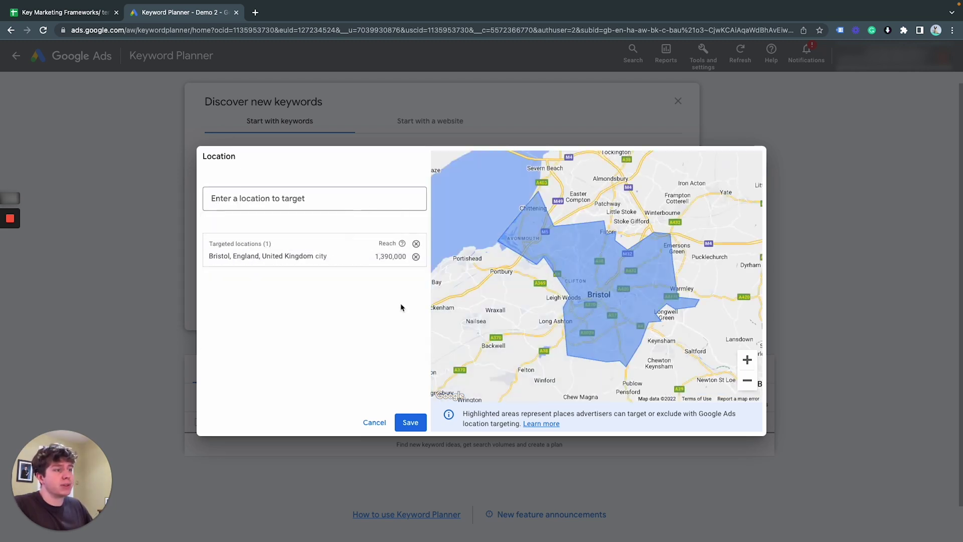
left_click(406, 421)
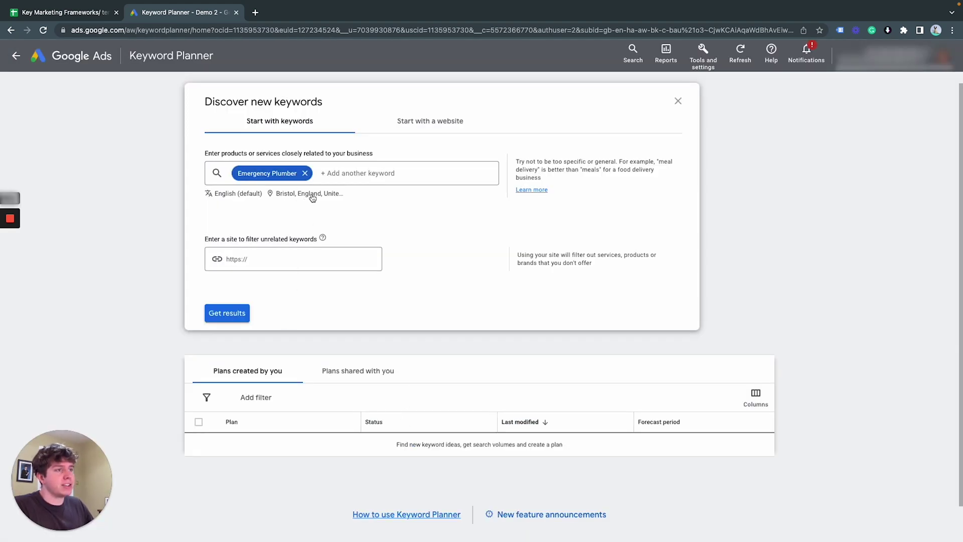
- Get Emergency Plumber keyword ideas for Bristol, keeping the Dec 2021 – Nov 2022 date range
left_click(231, 315)
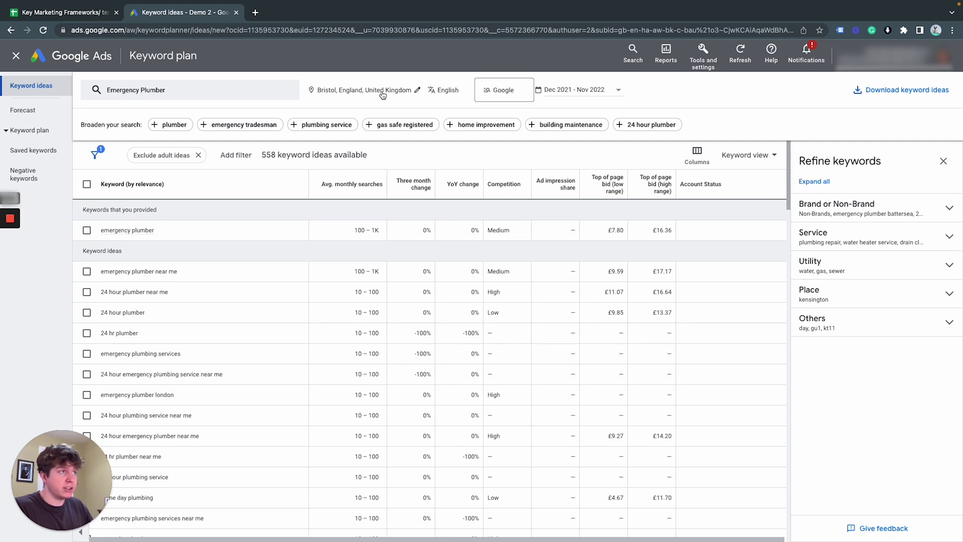
left_click(587, 89)
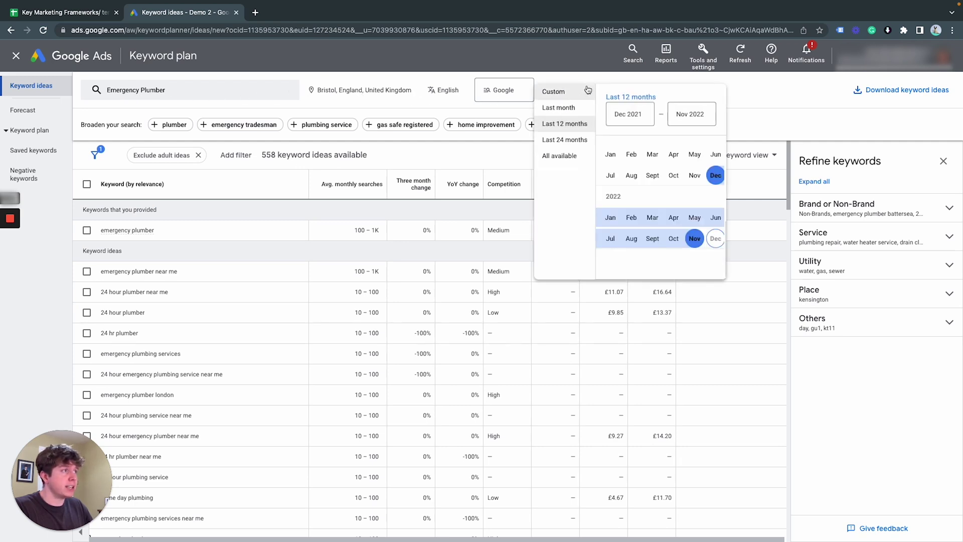
left_click(730, 98)
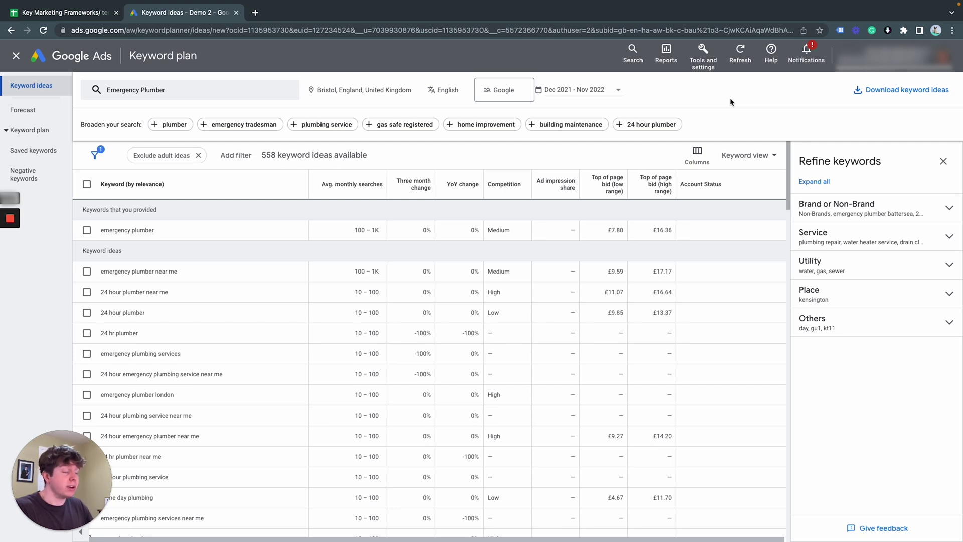
mouse_move(377, 187)
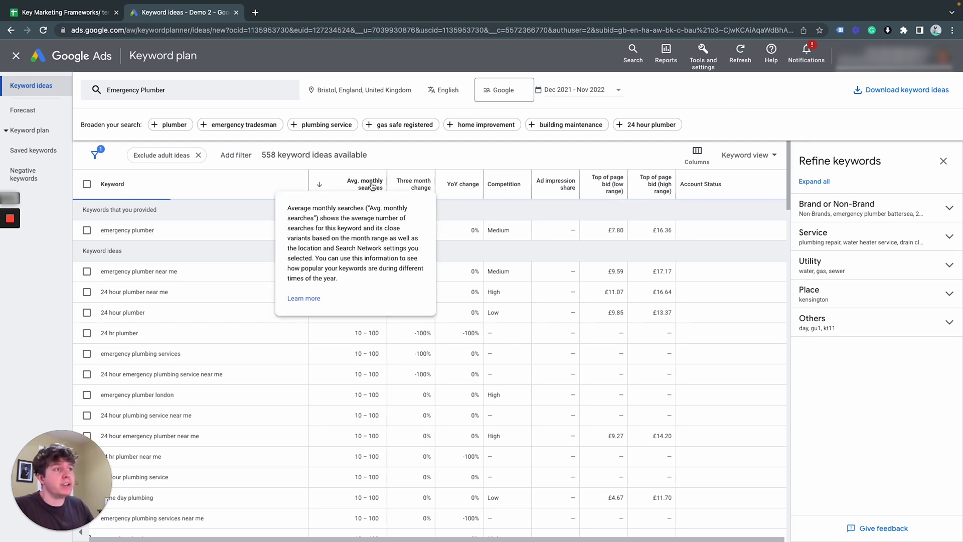
mouse_move(372, 186)
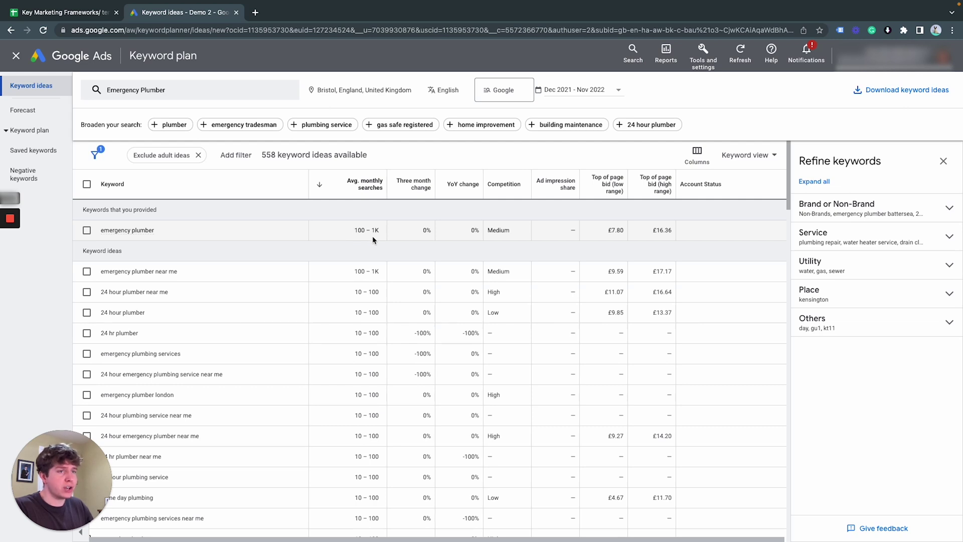
mouse_move(121, 232)
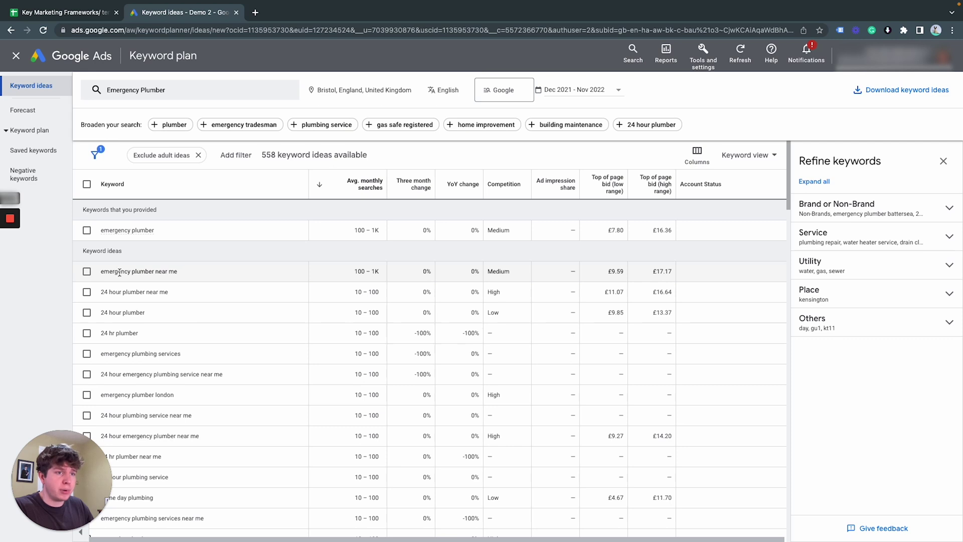
- Tick emergency plumber, near me, plumbing services, london, plumbing services near me and kensington keywords
left_click(86, 271)
left_click(87, 230)
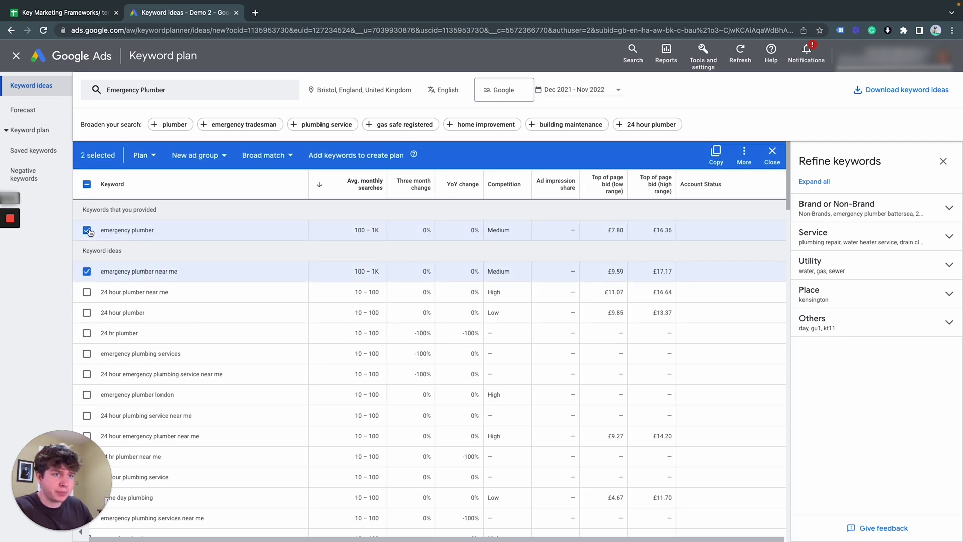
left_click(86, 353)
left_click(86, 395)
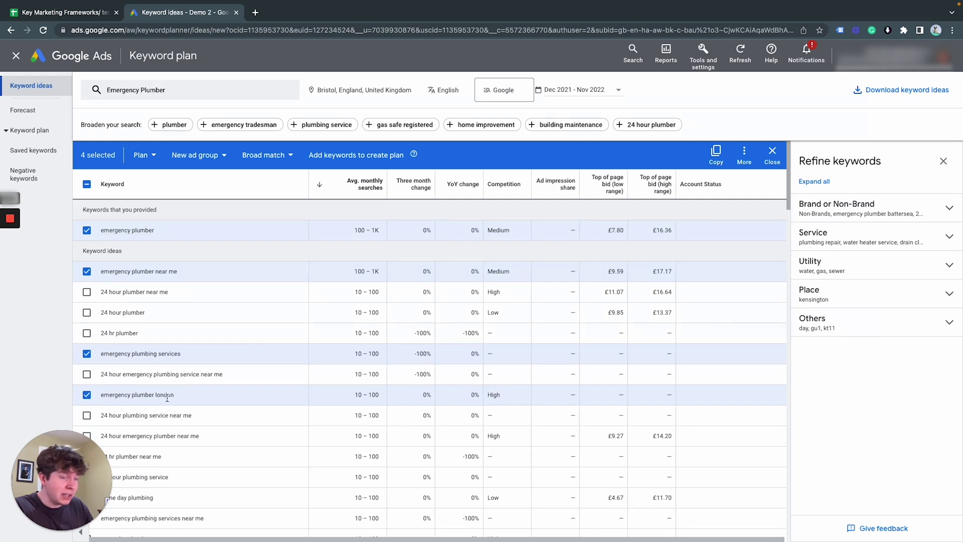
scroll(167, 398, "down", 3)
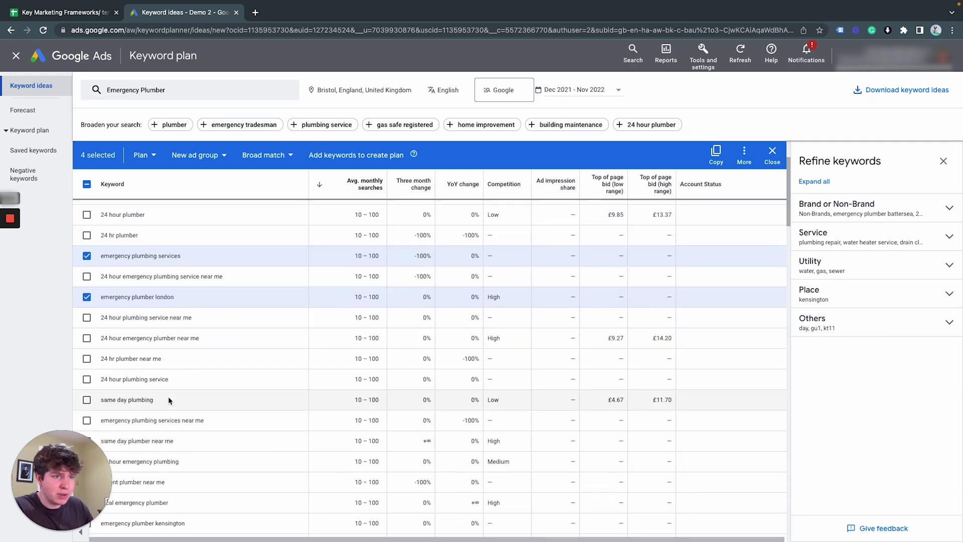
scroll(167, 395, "down", 1)
left_click(86, 395)
scroll(191, 403, "down", 1)
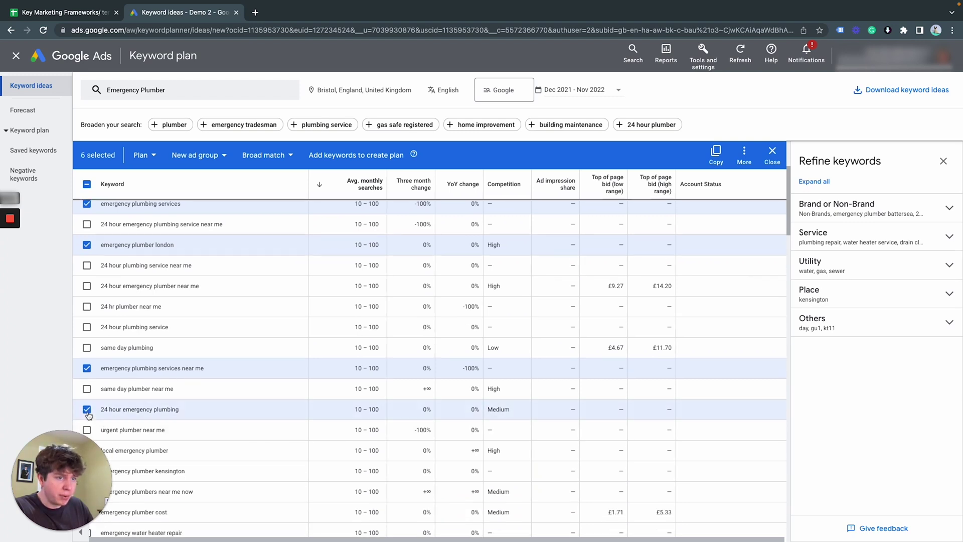
scroll(88, 415, "down", 2)
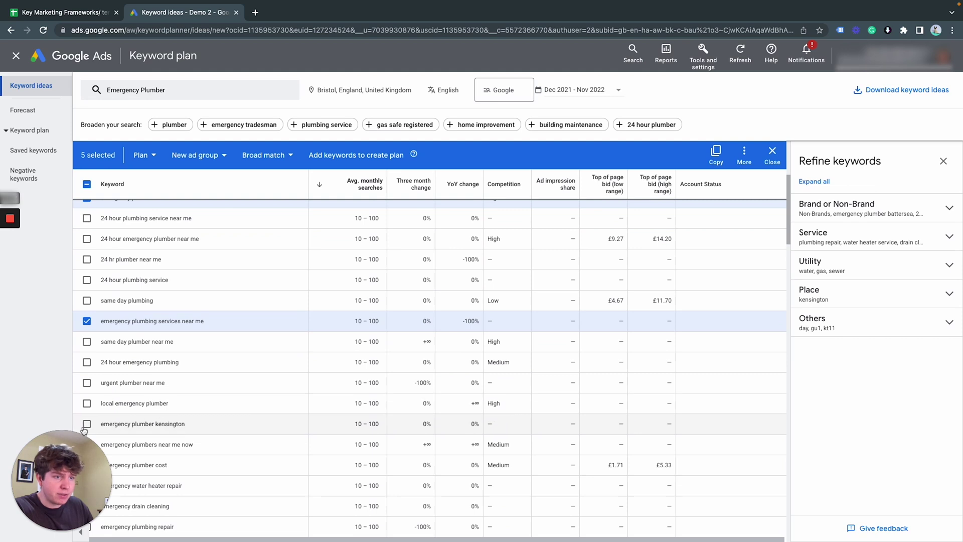
left_click(86, 424)
scroll(211, 435, "up", 8)
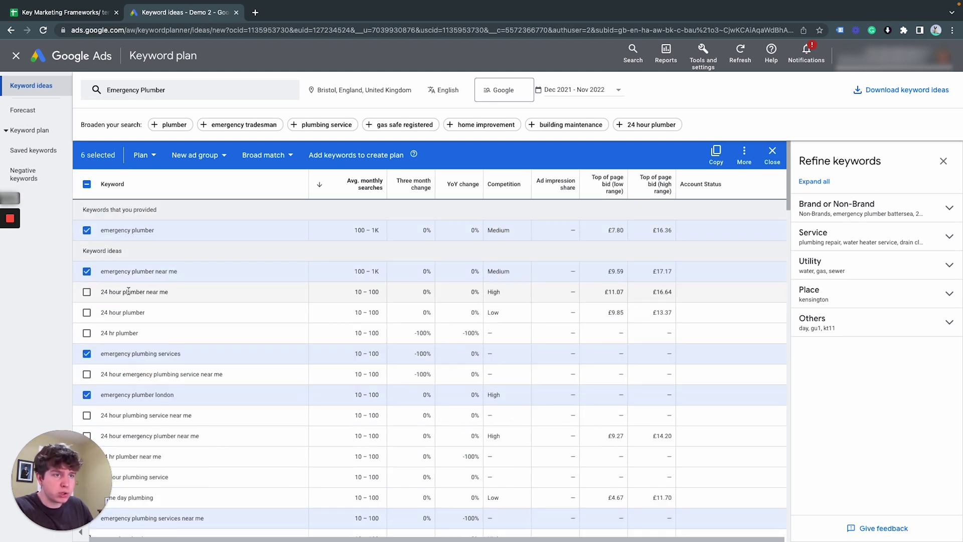
scroll(121, 343, "down", 1)
scroll(123, 342, "down", 7)
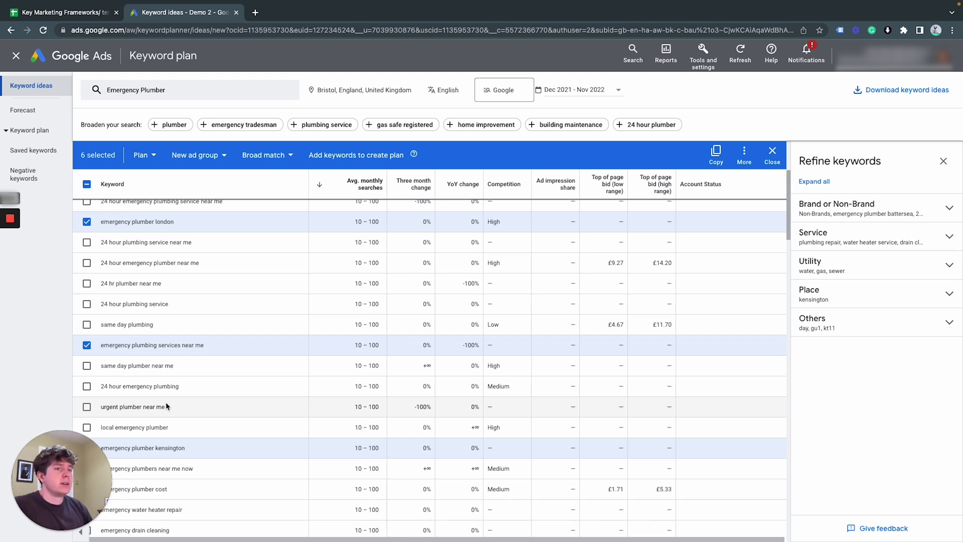
scroll(167, 407, "up", 4)
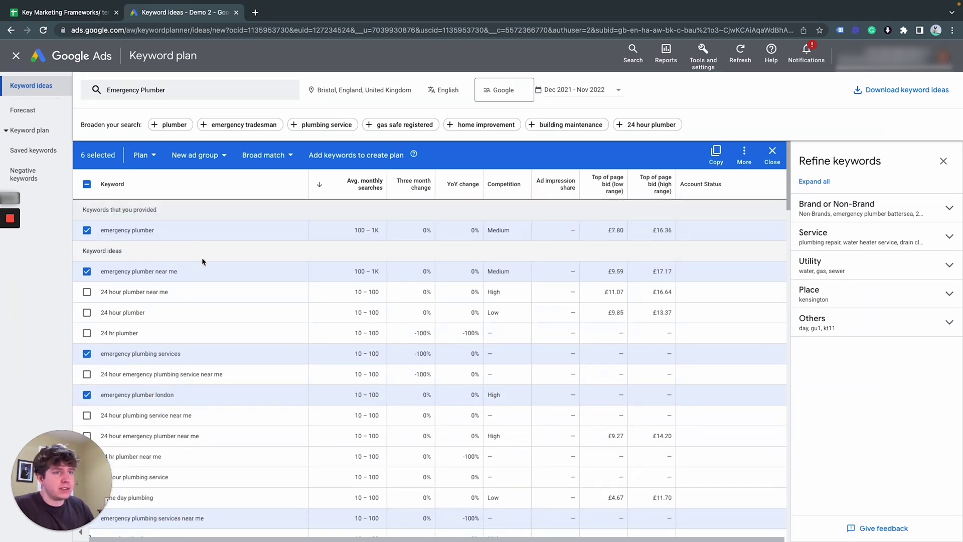
- On the Keyword research sheet, enter 'Emergency Plumber' in B1 and widen column B
left_click(82, 18)
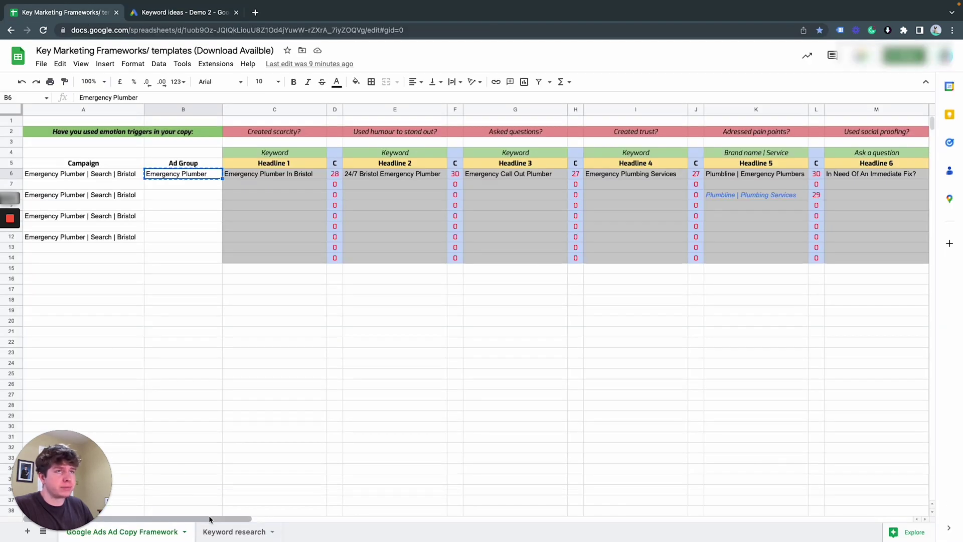
left_click(221, 534)
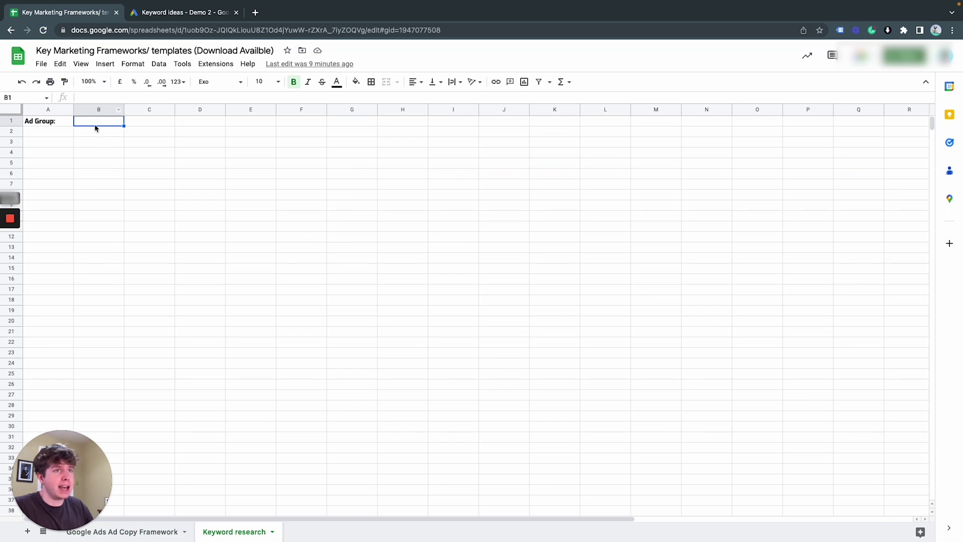
type("Emer")
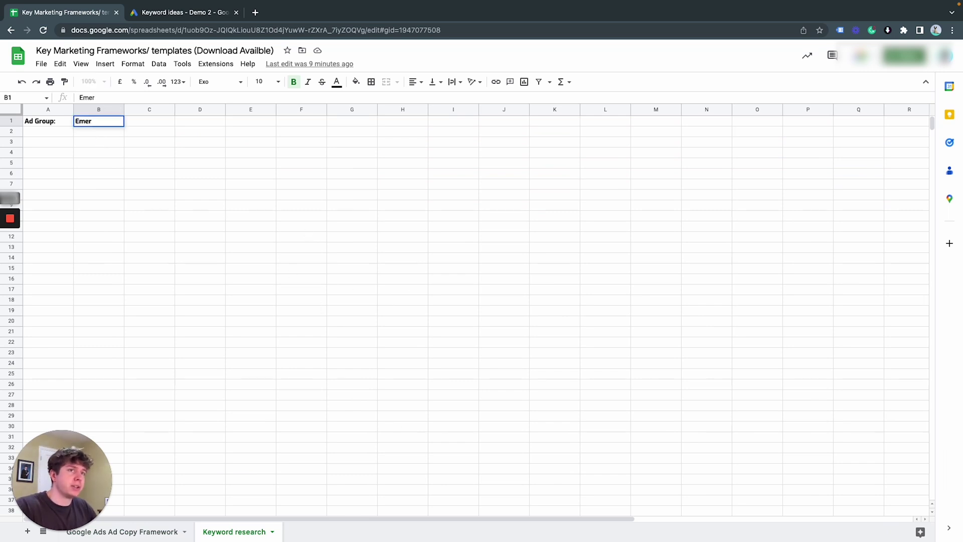
type("gency Plumb")
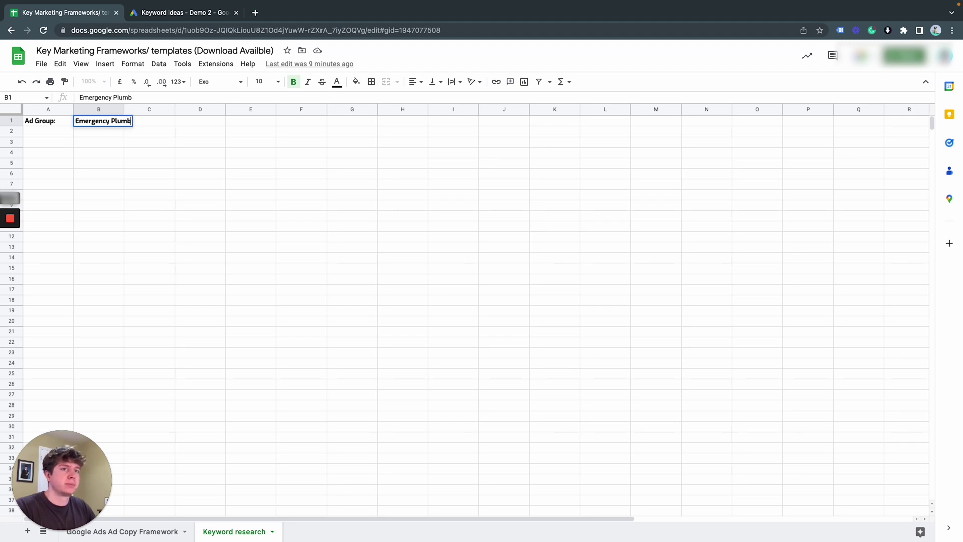
type("er")
key("Return")
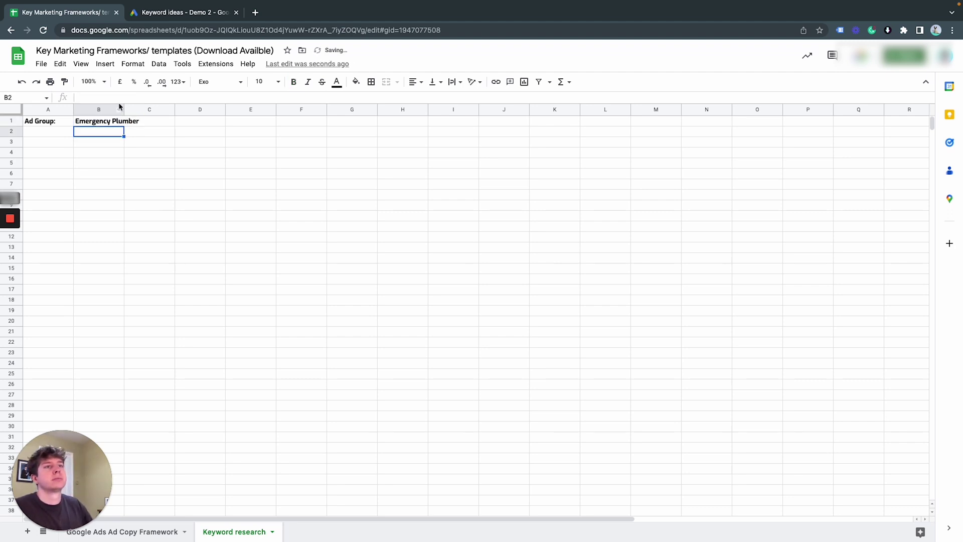
left_click_drag(126, 113, 142, 113)
- Paste 'emergency plumber' into B2 as values only
left_click(183, 13)
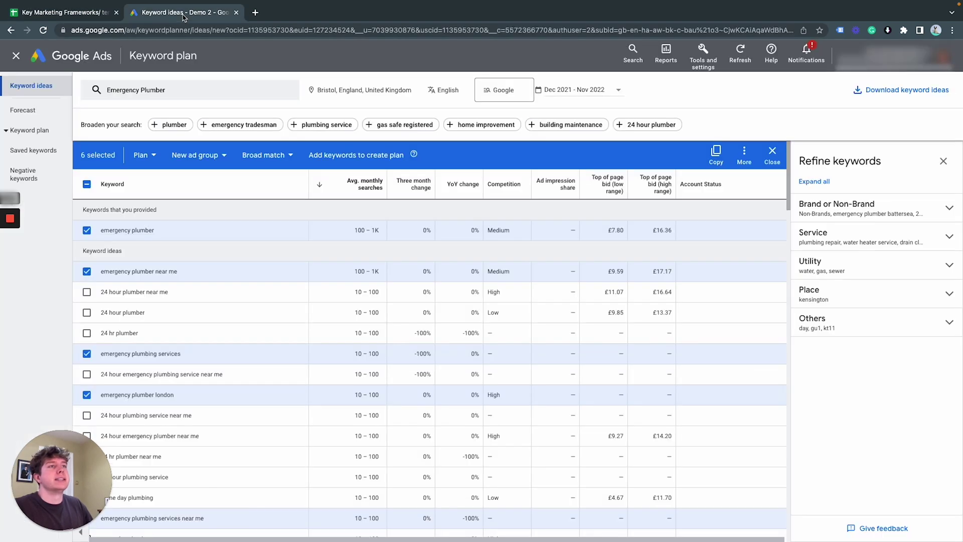
left_click_drag(163, 15, 200, 14)
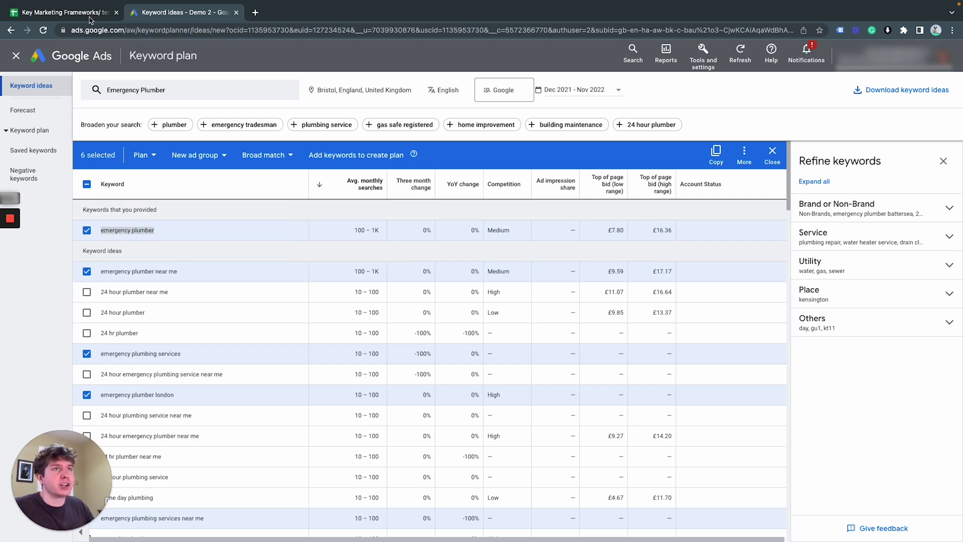
key("ctrl+shift+Tab")
type("emergency plumber")
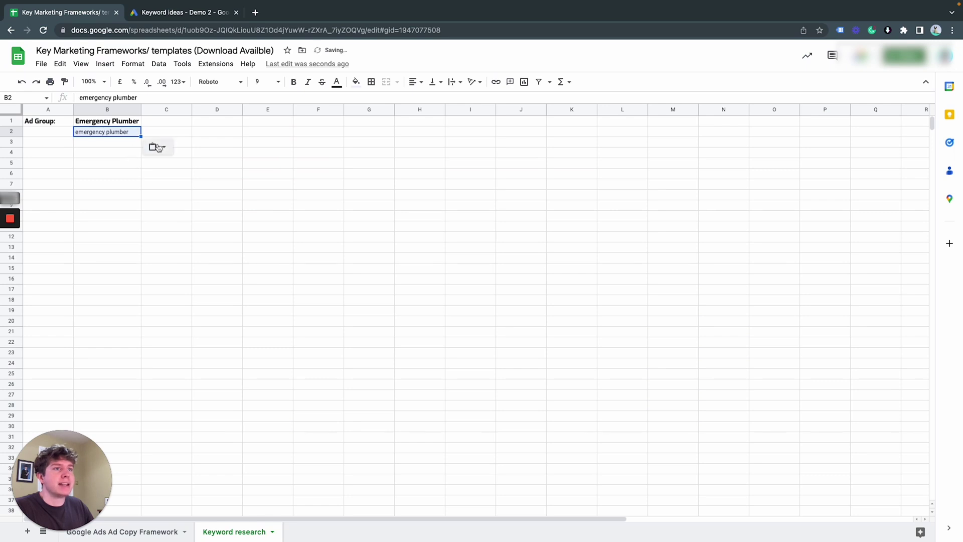
left_click(155, 146)
left_click(172, 166)
- Copy 'emergency plumber near me' from Keyword Planner into B3 as values only
left_click(162, 9)
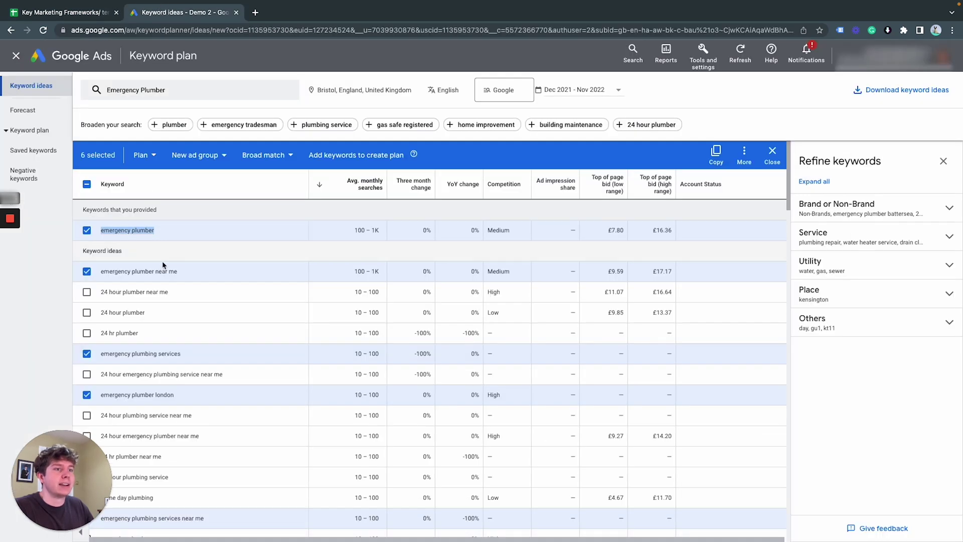
left_click_drag(181, 271, 100, 274)
key("ctrl+c")
left_click(88, 14)
left_click(105, 141)
key("ctrl+v")
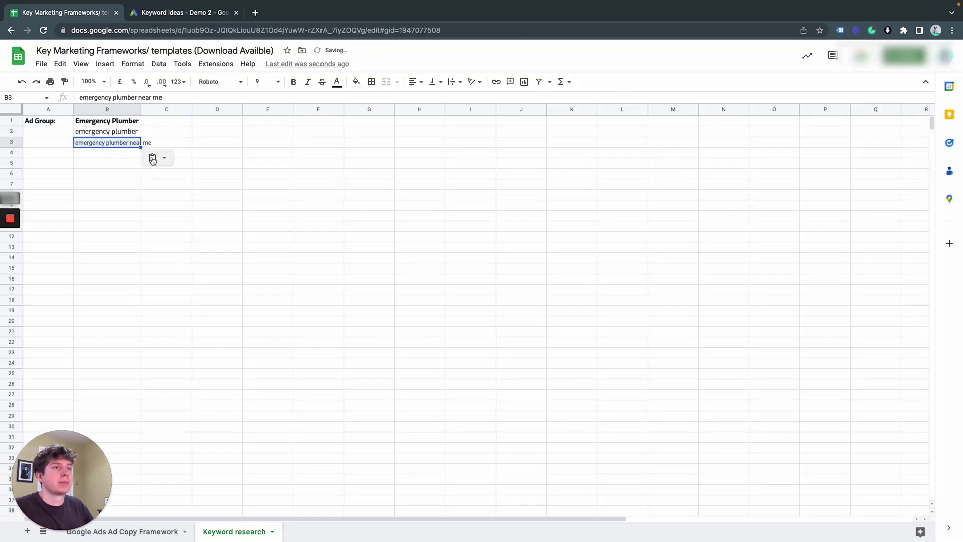
left_click(159, 157)
left_click(176, 176)
- Copy 'emergency plumbing services' into B4 as values only
left_click(176, 14)
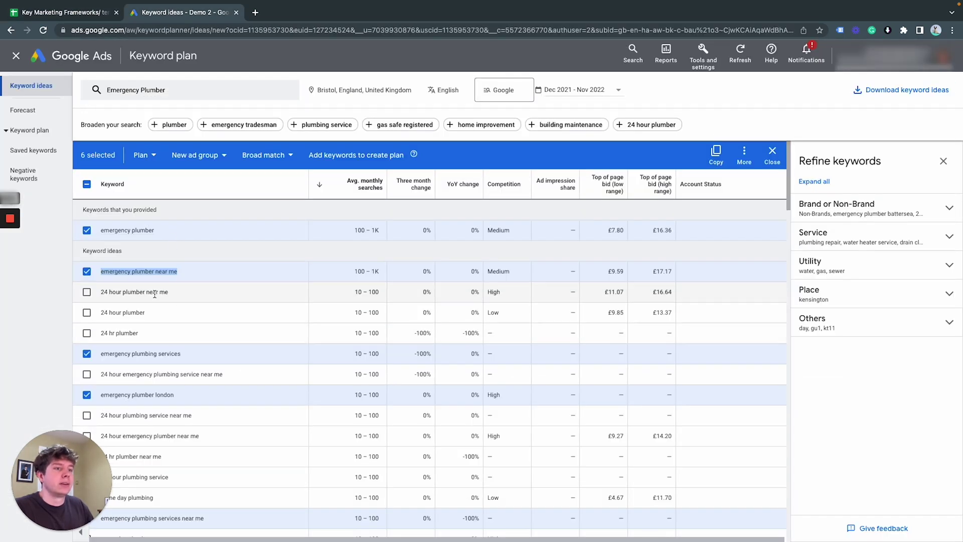
left_click_drag(181, 353, 87, 357)
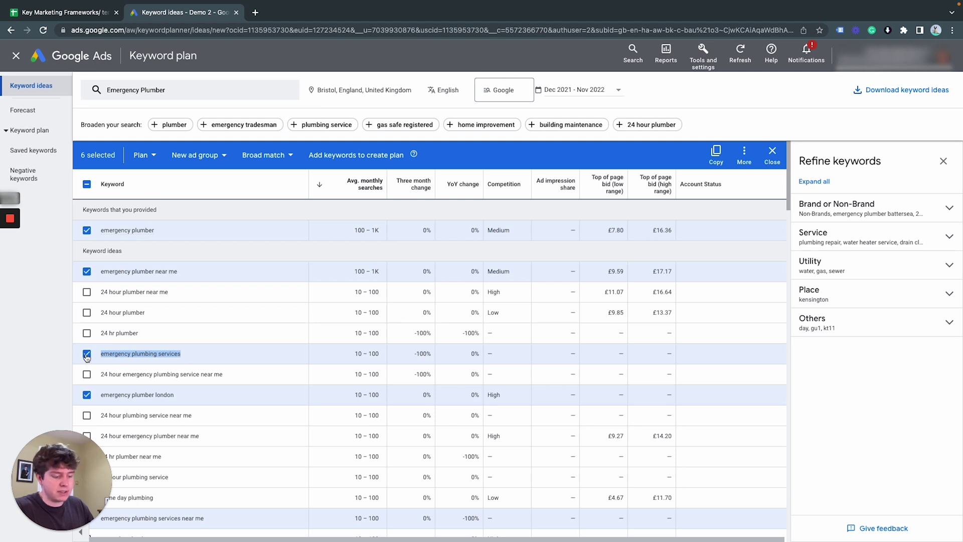
key("ctrl+c")
left_click(75, 15)
left_click(105, 153)
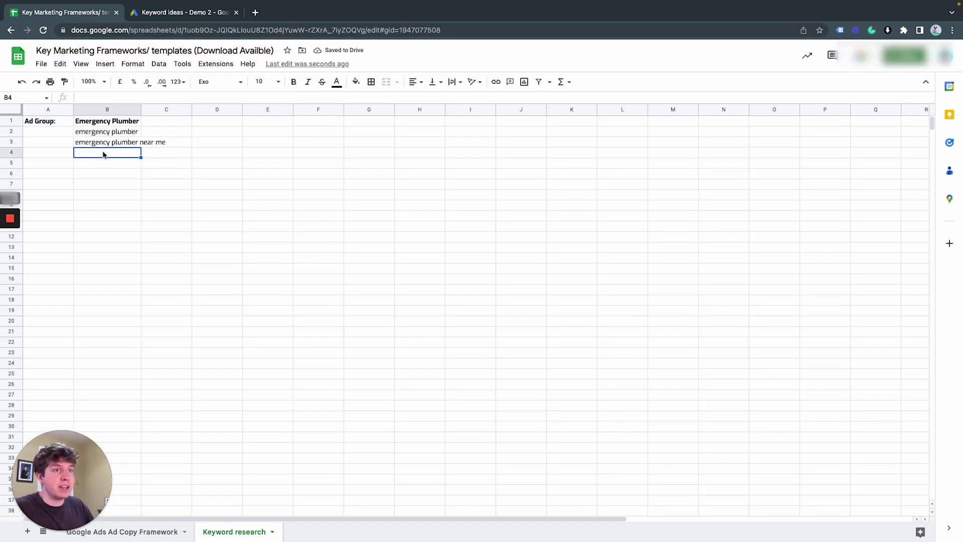
key("ctrl+v")
left_click(153, 167)
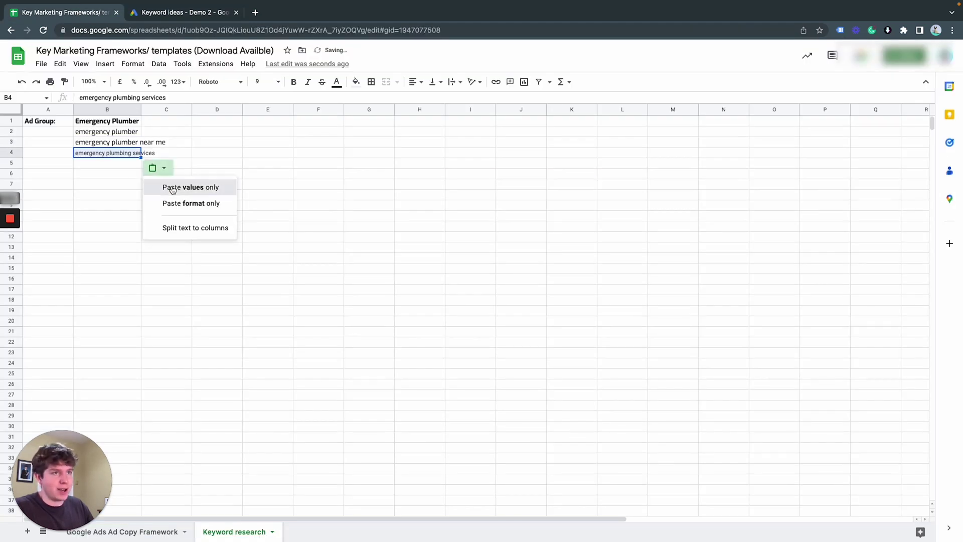
left_click(173, 186)
- Paste 'emergency plumber london' into B5, then replace london with bristol
left_click(131, 11)
scroll(180, 316, "down", 2)
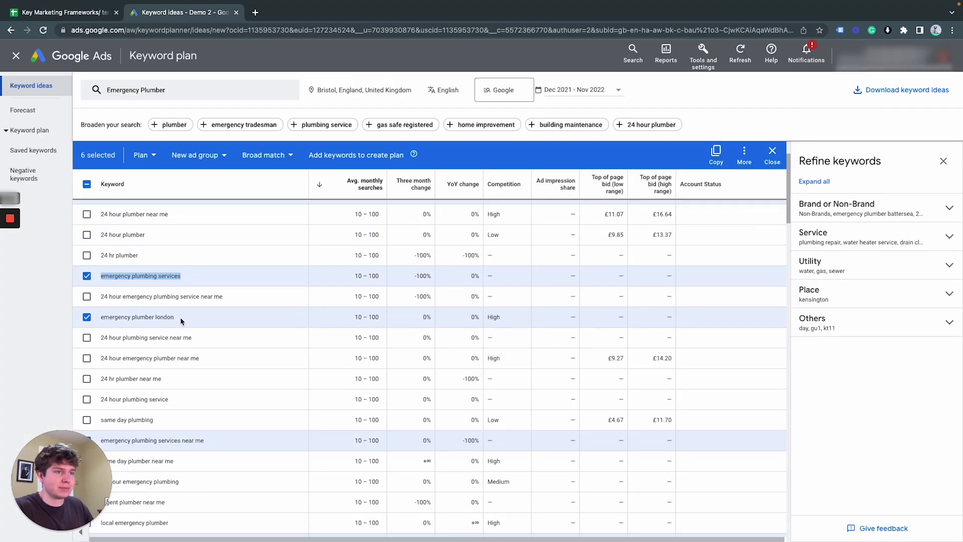
left_click_drag(176, 320, 101, 317)
key("ctrl+c")
left_click(66, 12)
left_click(121, 163)
key("ctrl+v")
left_click(152, 179)
left_click(173, 197)
double_click(150, 97)
type("bristol")
key("Return")
- Paste 'emergency plumbing services near me' into B6 and autofit column B
left_click(178, 12)
scroll(273, 286, "down", 2)
scroll(273, 286, "down", 2)
left_click_drag(204, 271, 101, 272)
key("ctrl+c")
left_click(65, 12)
key("ctrl+v")
left_click(186, 188)
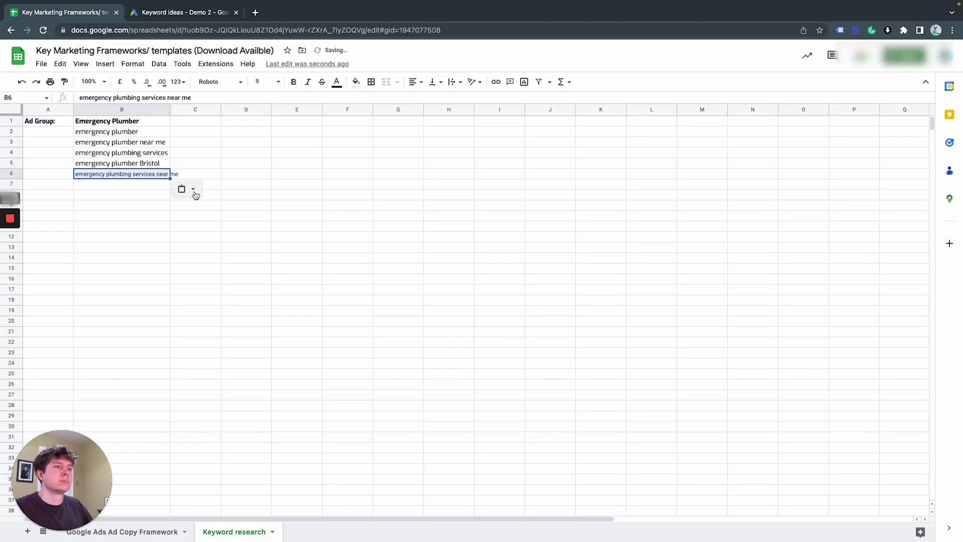
left_click(205, 206)
double_click(169, 109)
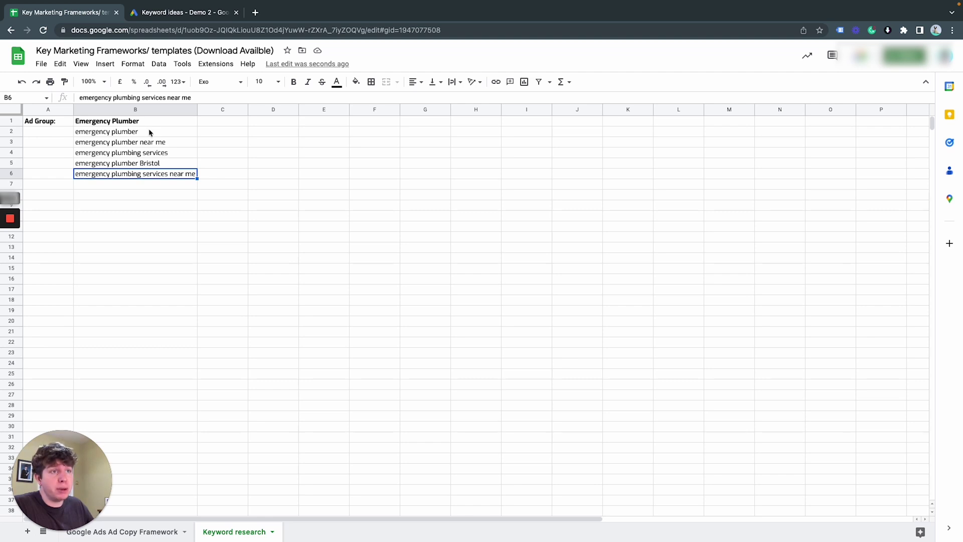
left_click(173, 166)
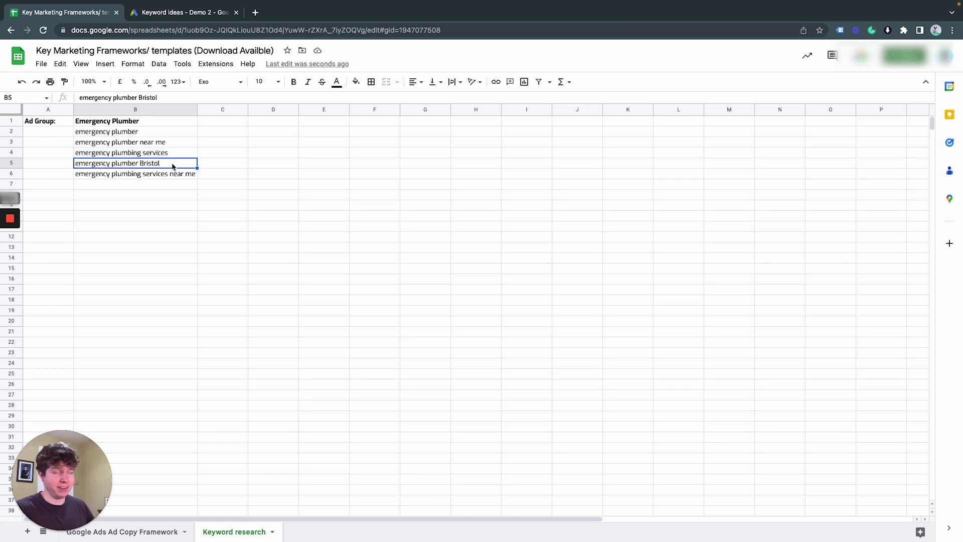
- Clear the previously ticked emergency plumber keywords in the ideas list
left_click(176, 15)
scroll(80, 223, "up", 5)
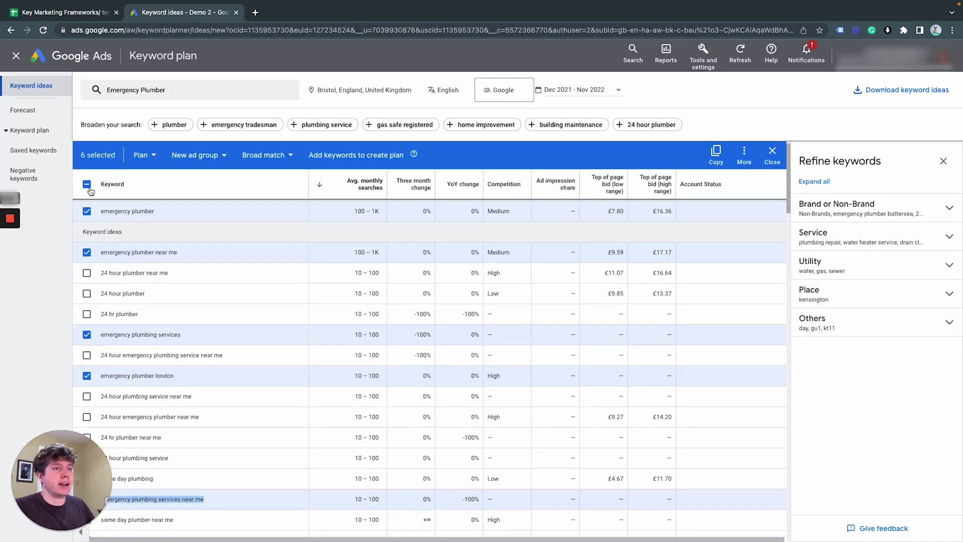
left_click(87, 185)
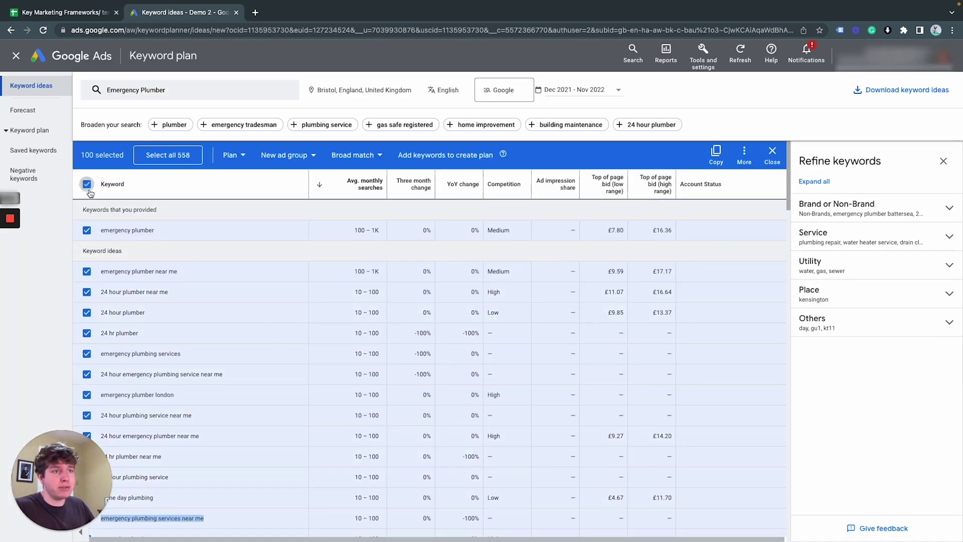
left_click(88, 185)
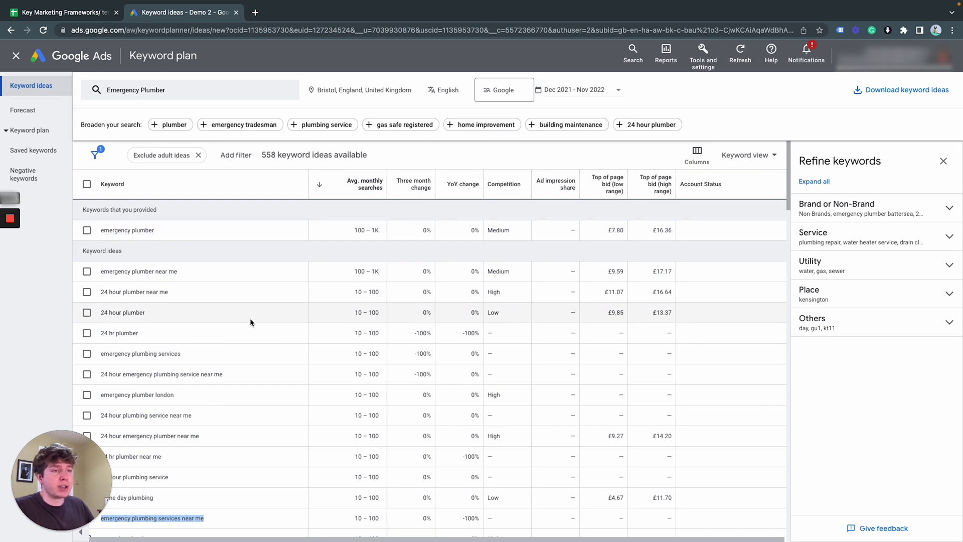
- Tick ten 24-hour variants, from '24 hour plumber near me' through '247 plumbing'
scroll(251, 321, "down", 1)
left_click(87, 279)
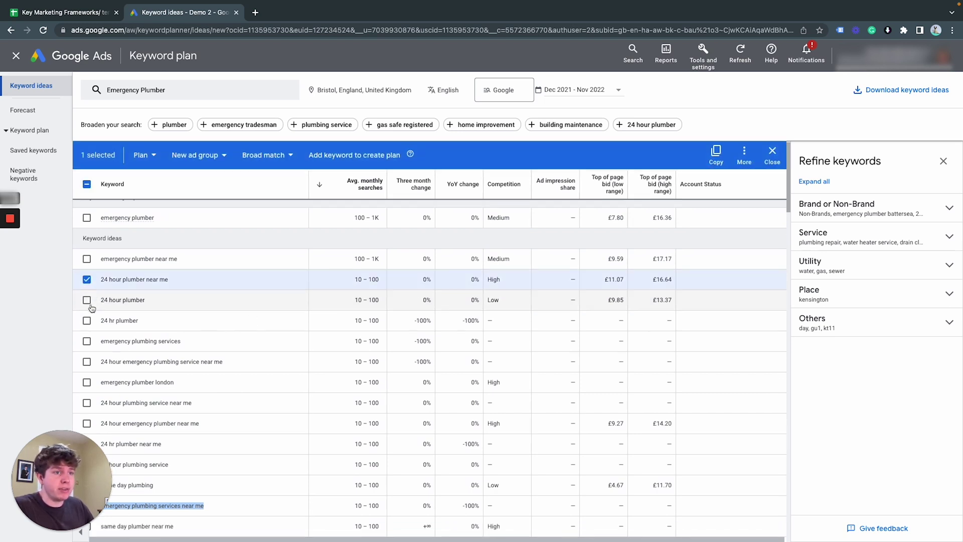
left_click(87, 300)
left_click(86, 321)
left_click(87, 362)
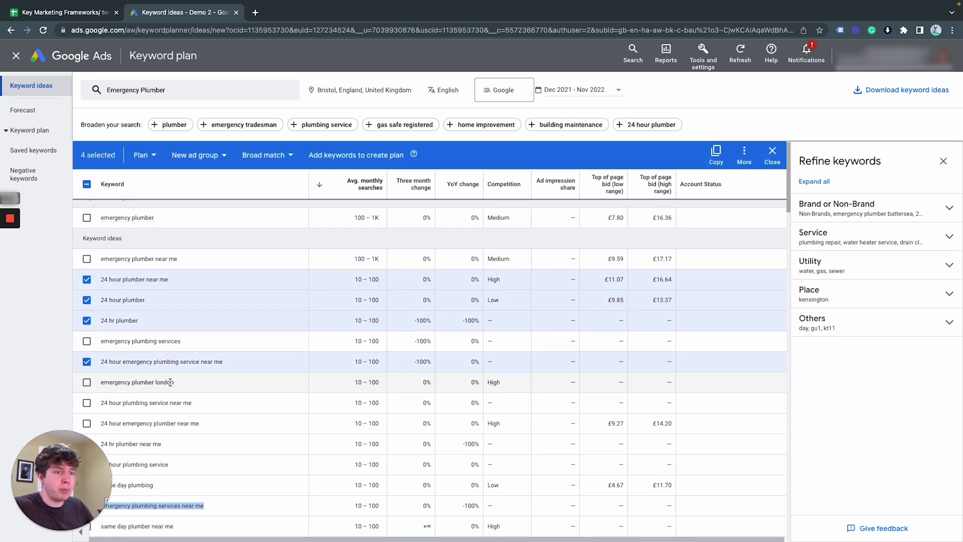
left_click(87, 403)
left_click(87, 423)
scroll(244, 400, "down", 5)
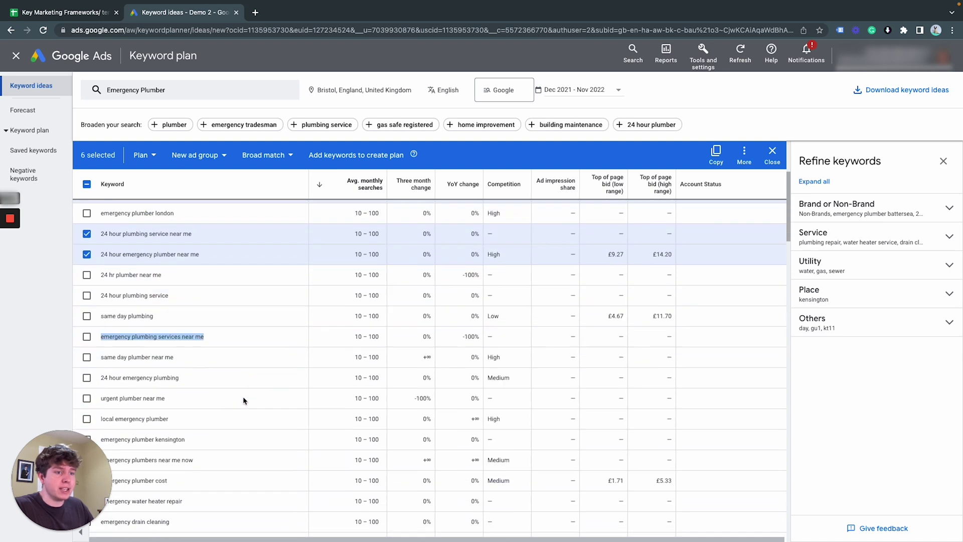
left_click(86, 295)
left_click(87, 275)
scroll(91, 371, "down", 1)
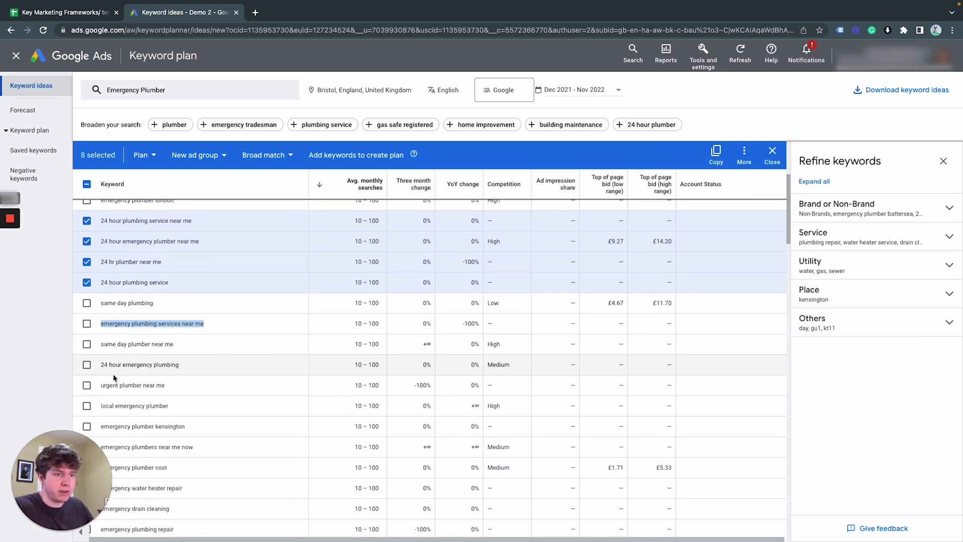
left_click(87, 365)
scroll(199, 389, "down", 4)
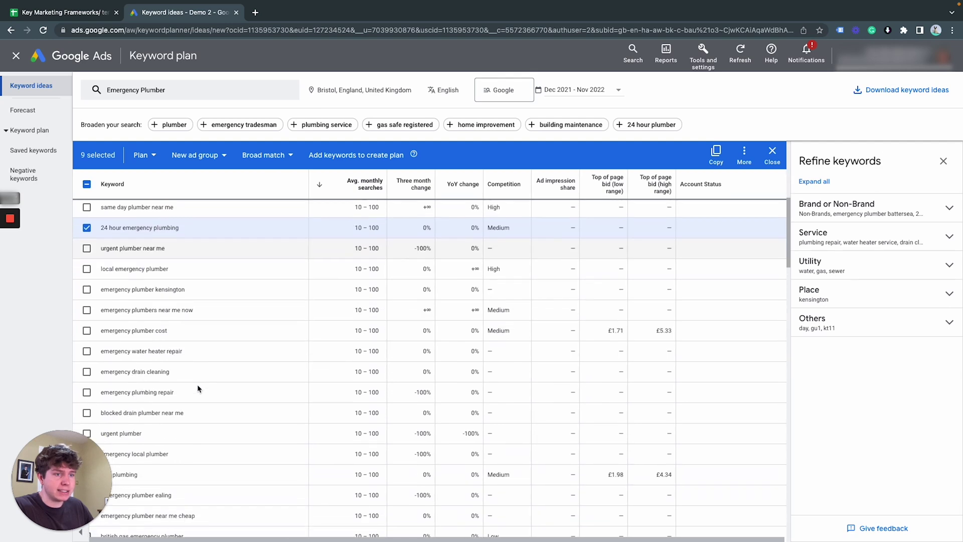
scroll(190, 393, "down", 2)
left_click(87, 424)
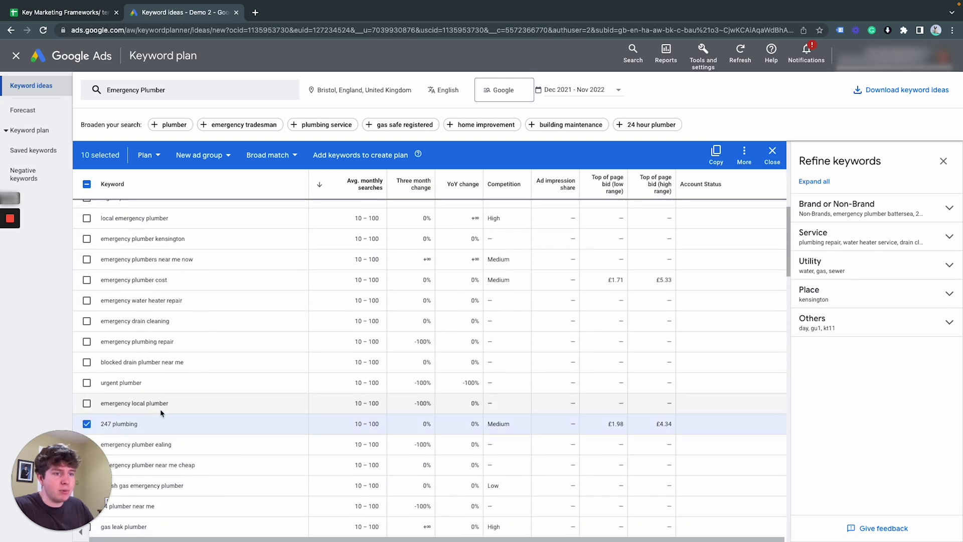
scroll(216, 397, "up", 5)
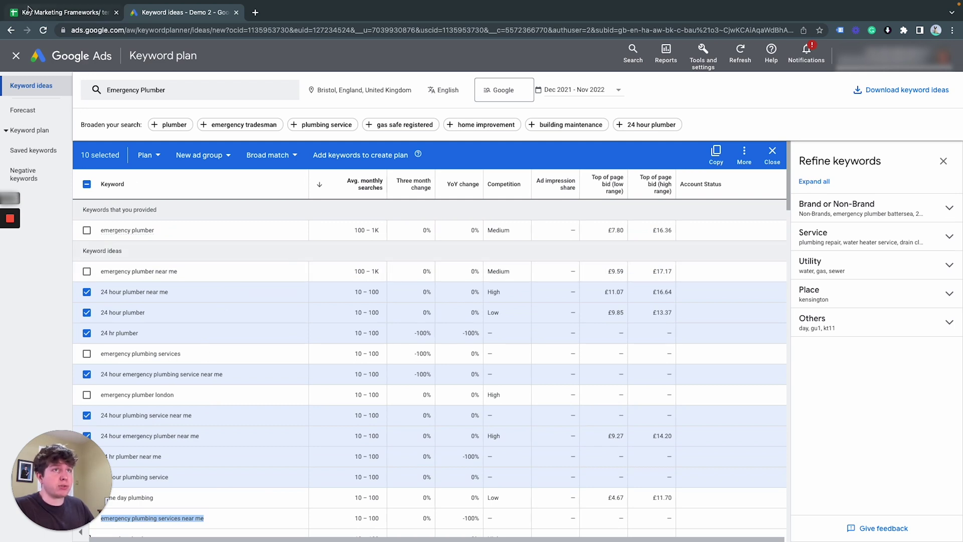
- Narrow column C into a gap and enter the heading '24 hour plumber' in D1, widening column D
left_click(65, 12)
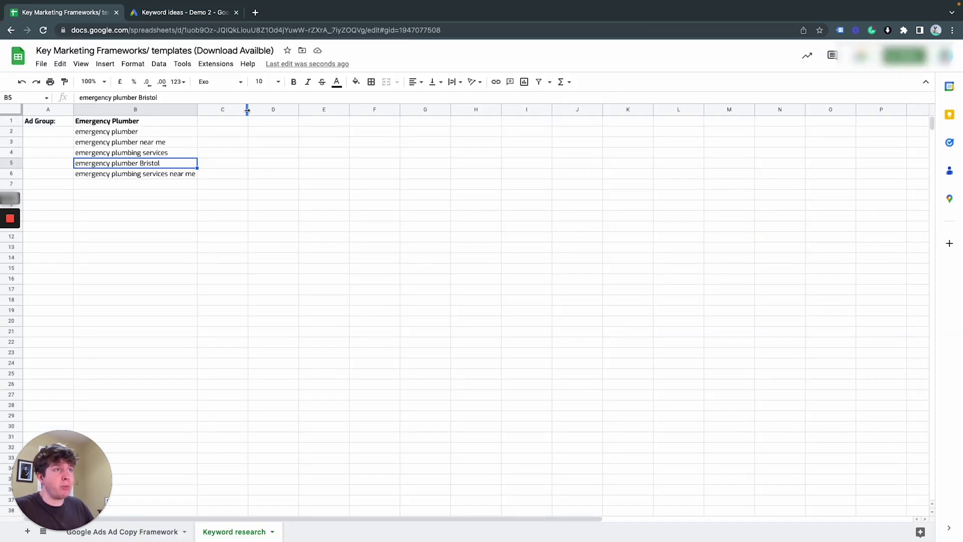
left_click_drag(248, 109, 211, 110)
left_click(224, 121)
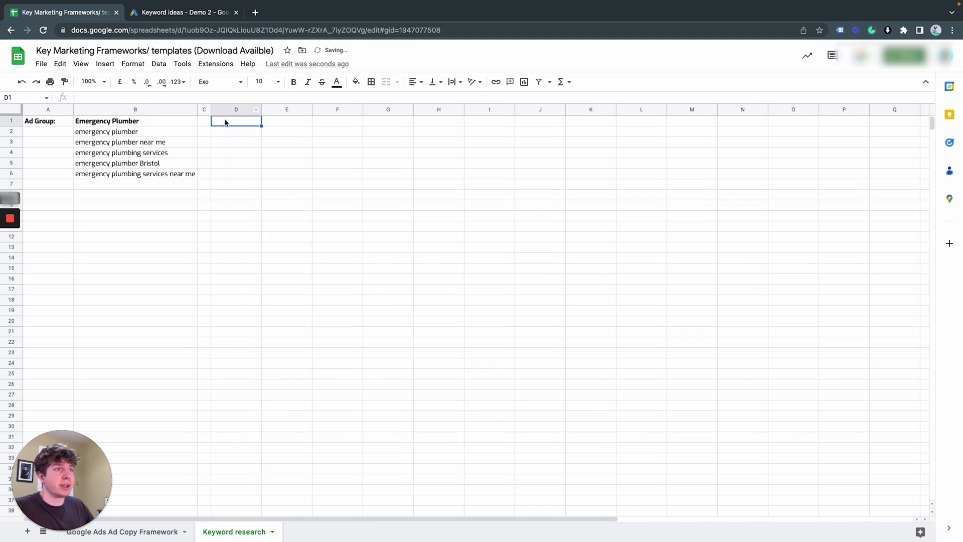
type("@4")
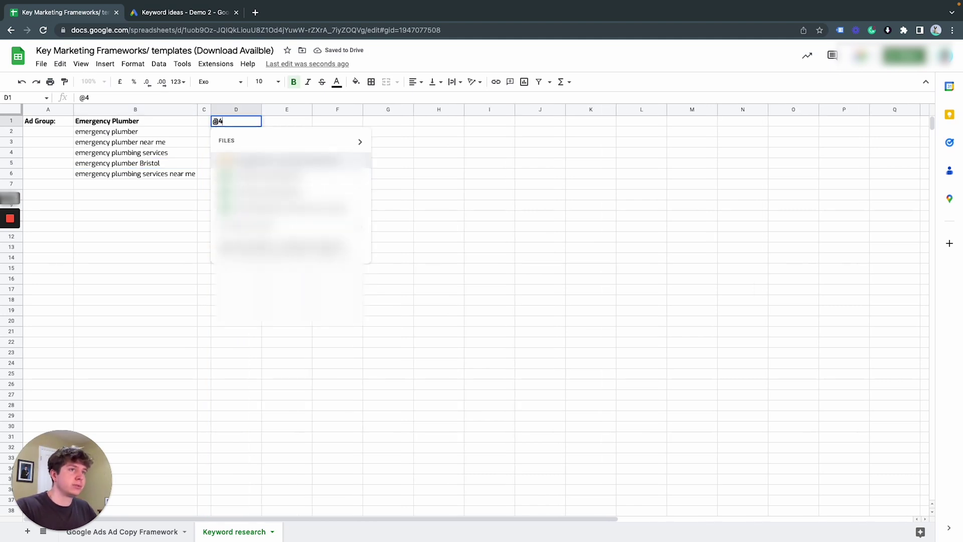
key("BackSpace")
type("23")
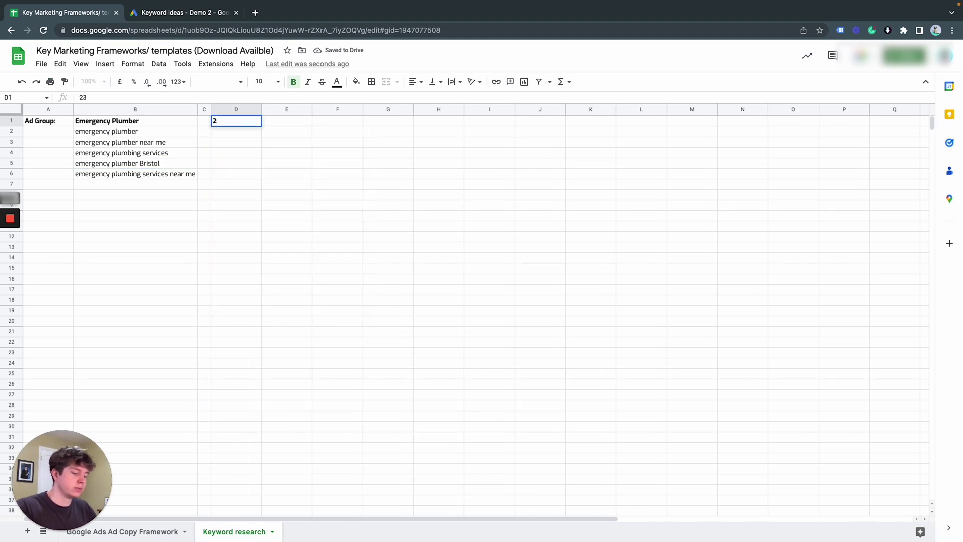
type("4 hour plu")
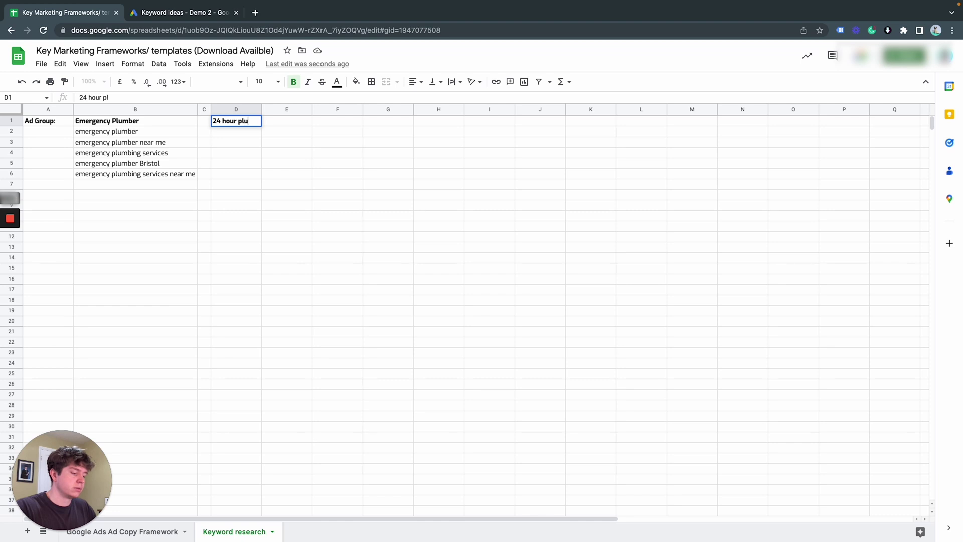
type("mber")
key("Return")
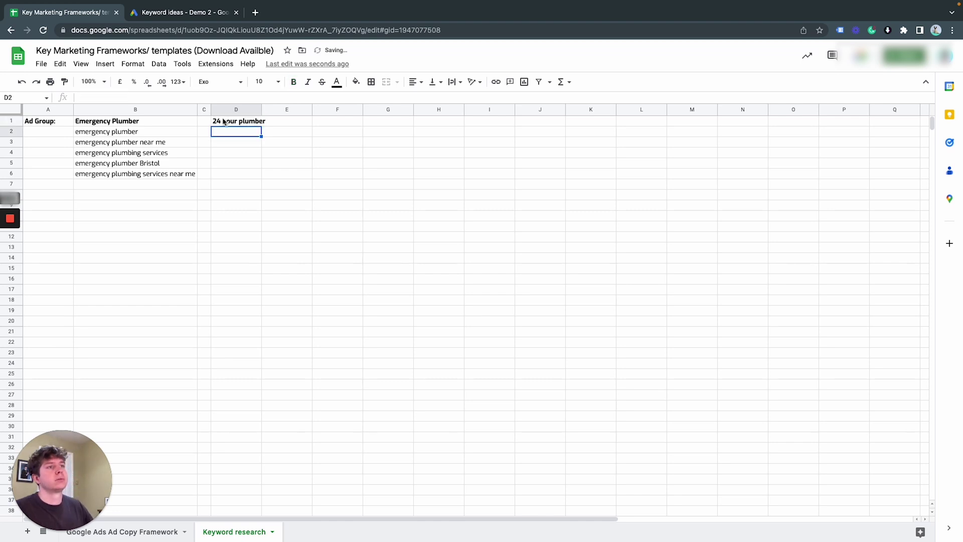
left_click_drag(260, 108, 308, 108)
- After checking the keyword ideas, narrow column E and enter 'Urgent plumber' in F1
left_click(170, 12)
scroll(253, 321, "down", 3)
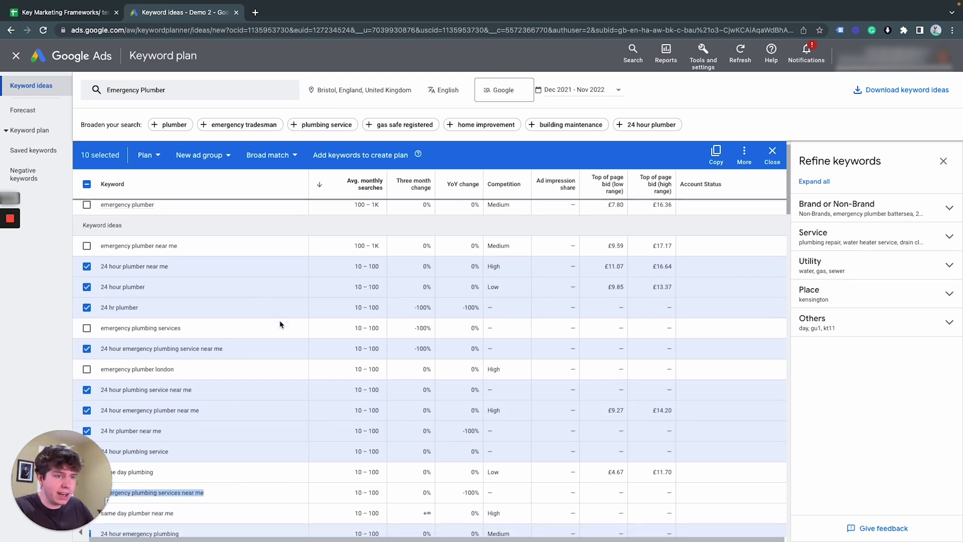
scroll(190, 337, "down", 4)
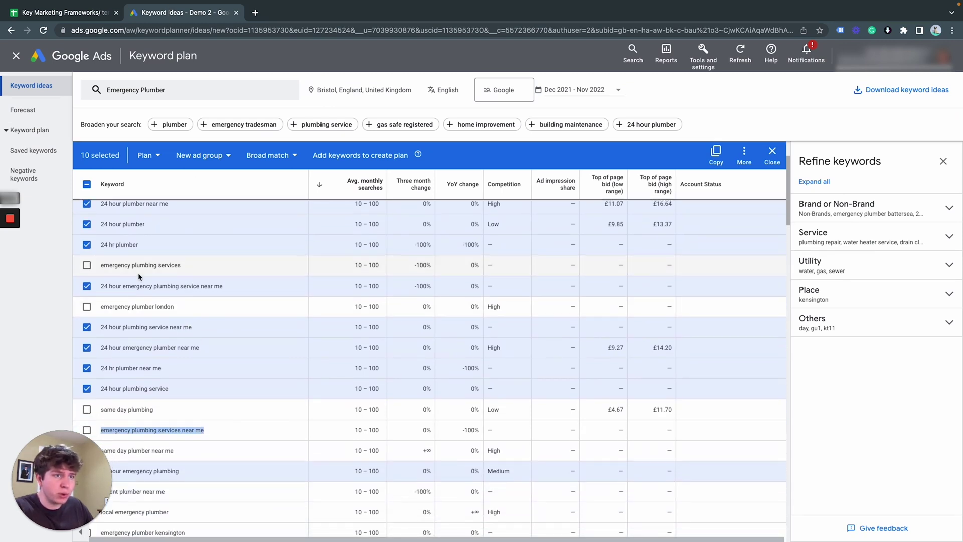
scroll(166, 350, "down", 4)
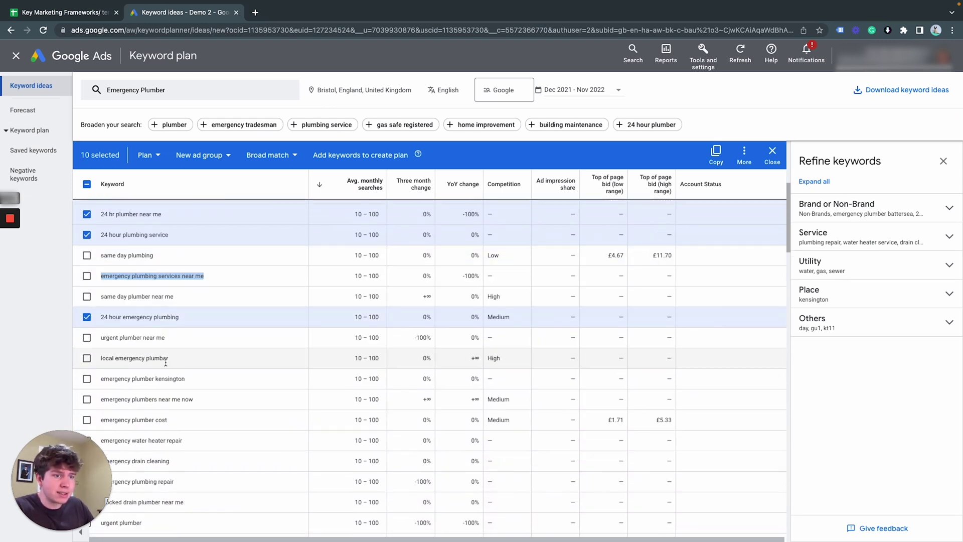
scroll(101, 362, "down", 4)
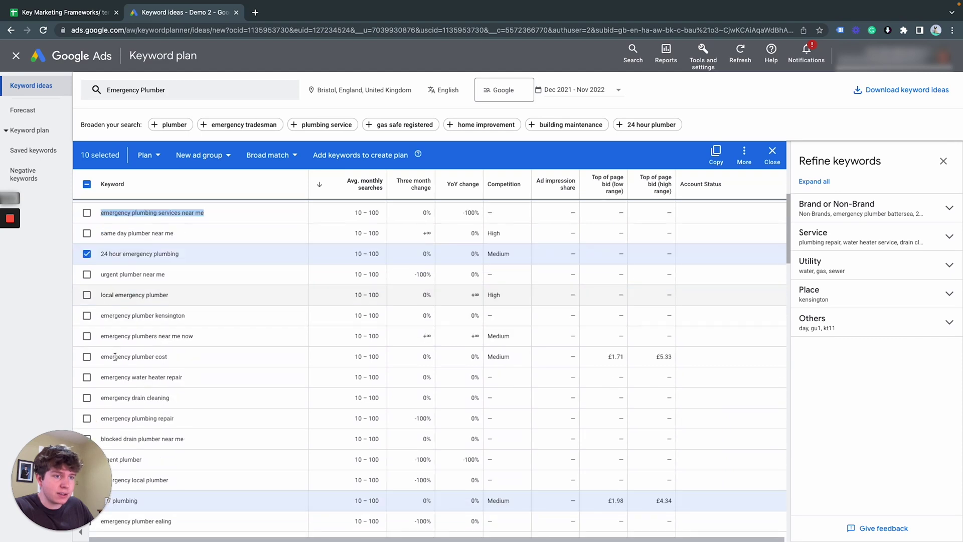
left_click(75, 15)
left_click_drag(359, 110, 429, 109)
left_click(348, 122)
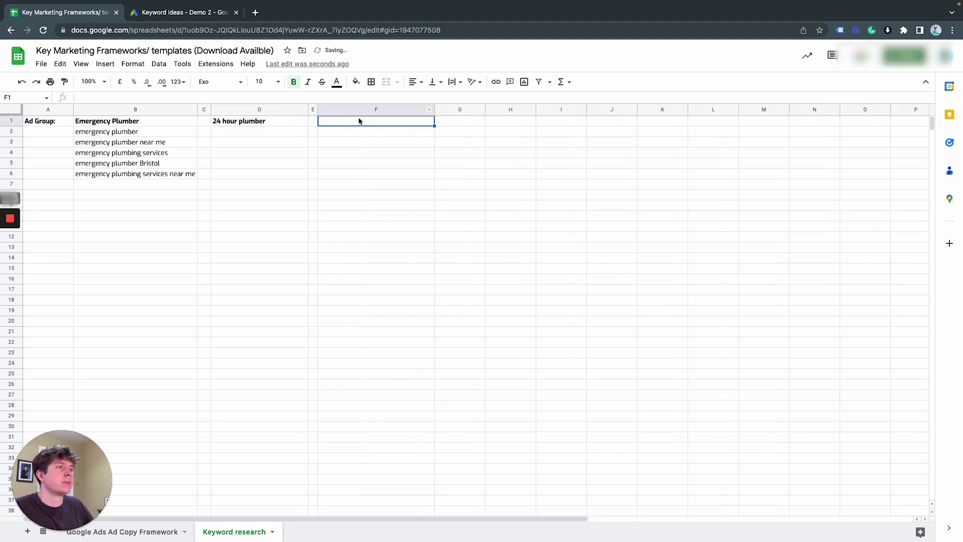
type("Urgent ")
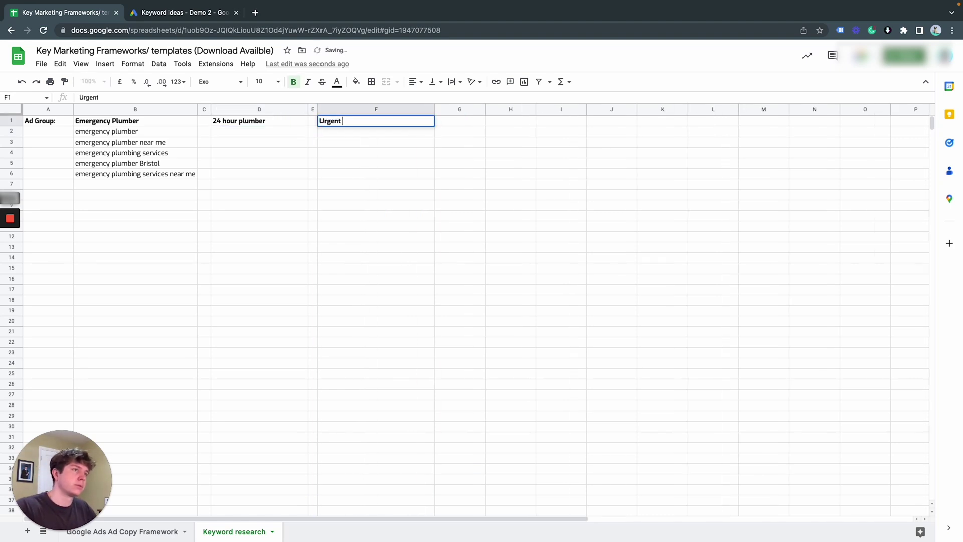
type("plumber")
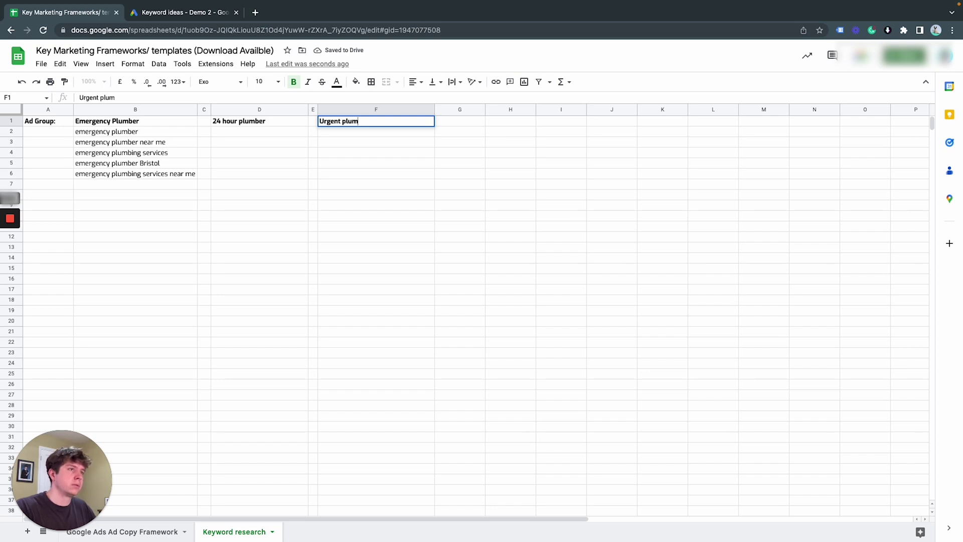
key("Return")
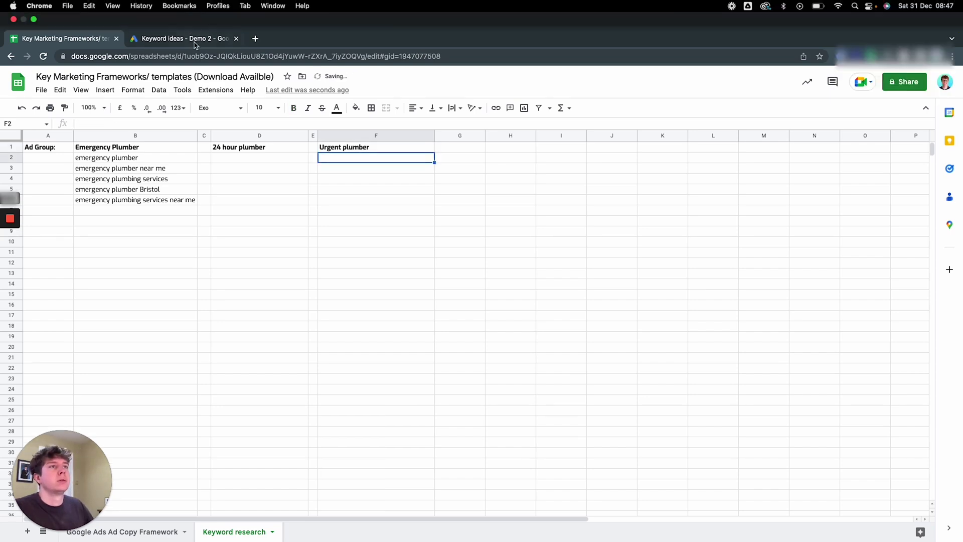
- Narrow column G, widen column H, and enter 'Same day plumber' in H1
left_click(185, 37)
scroll(248, 385, "down", 5)
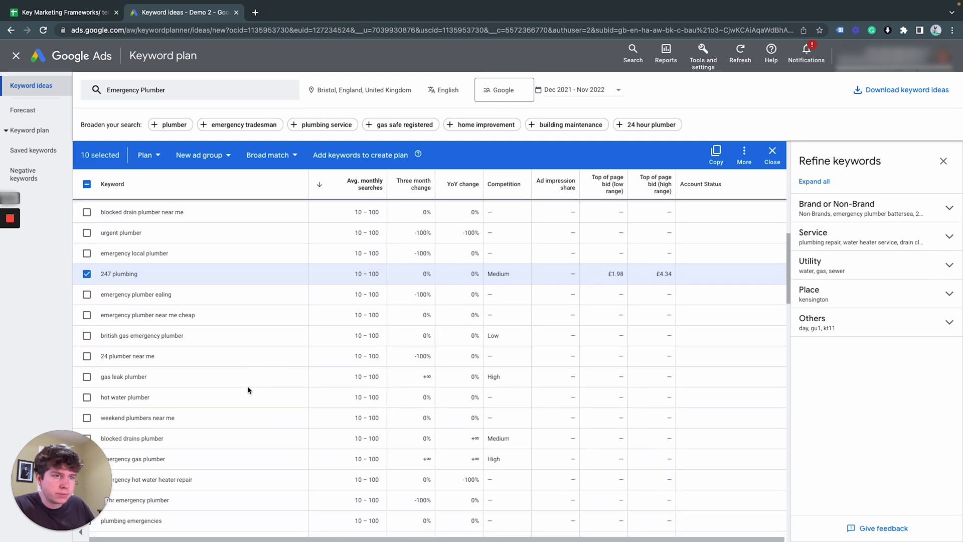
scroll(248, 390, "up", 3)
scroll(248, 389, "up", 3)
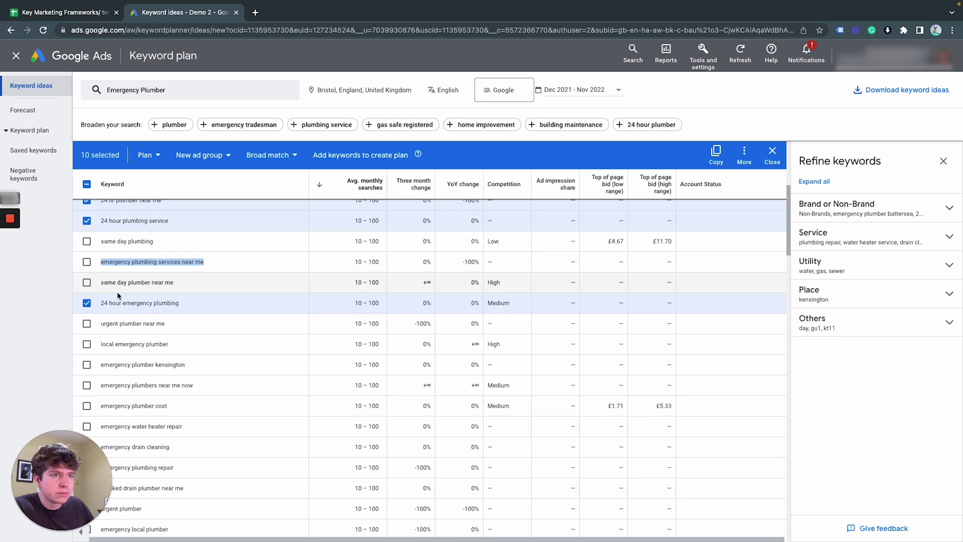
scroll(103, 286, "up", 1)
left_click(76, 15)
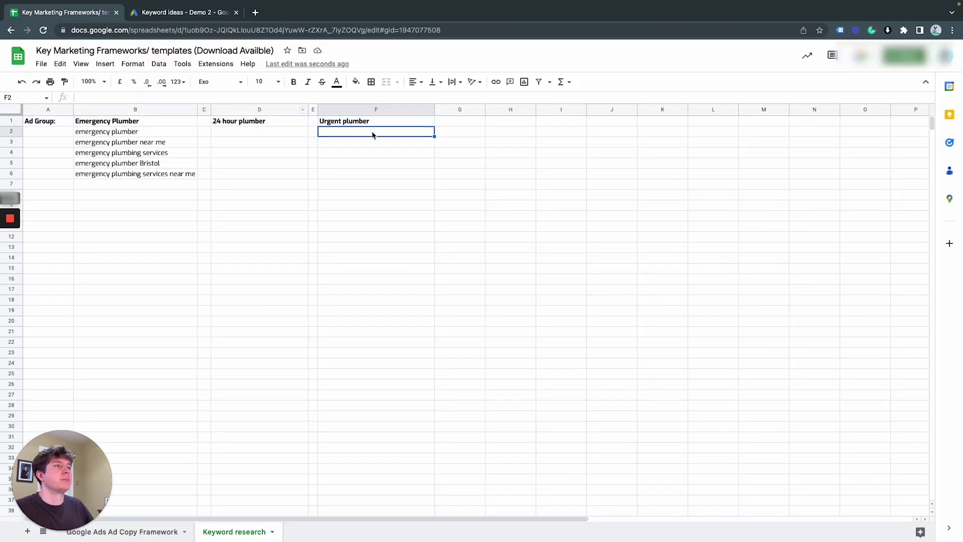
left_click_drag(485, 109, 588, 110)
left_click(465, 120)
left_click(490, 109)
left_click(498, 122)
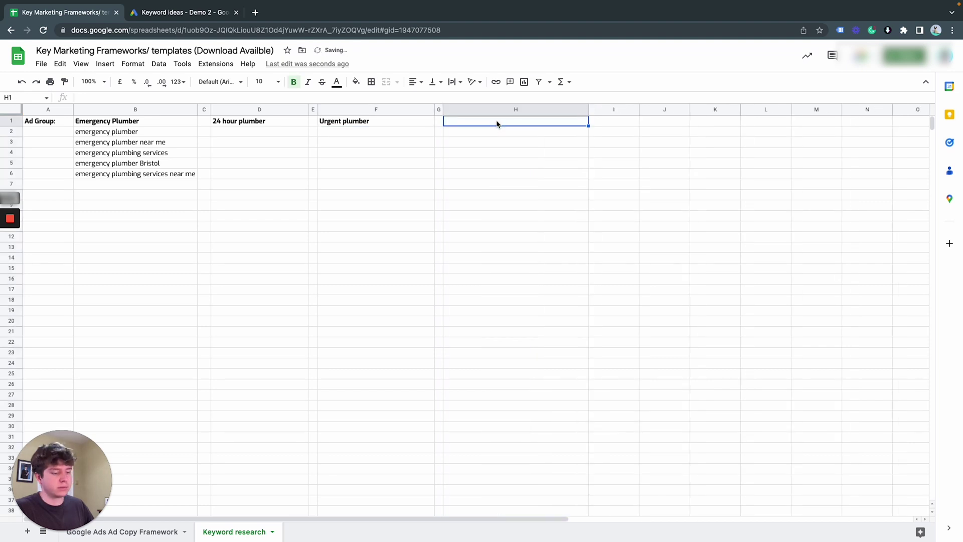
type("Same Day")
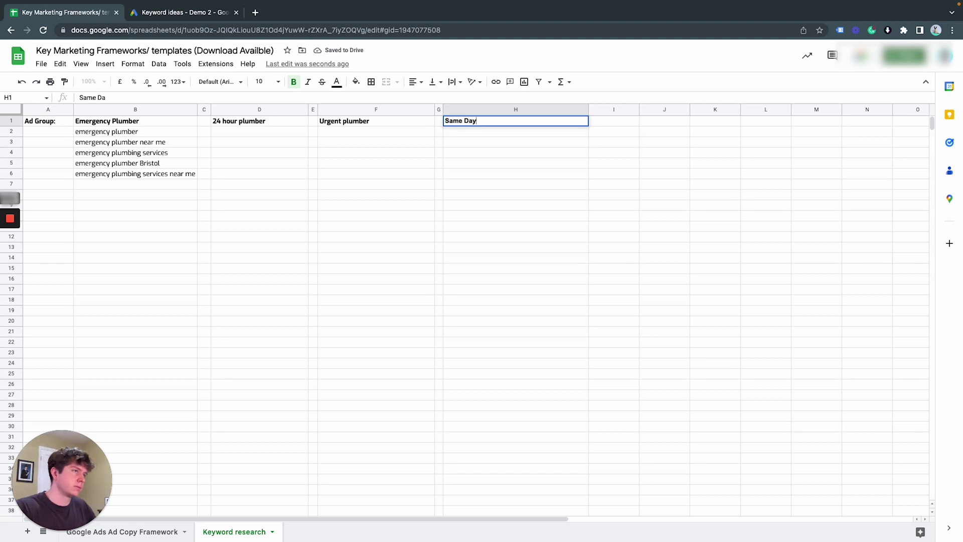
key("BackSpace")
key("BackSpace")
key("BackSpace")
type("day plumber")
key("Return")
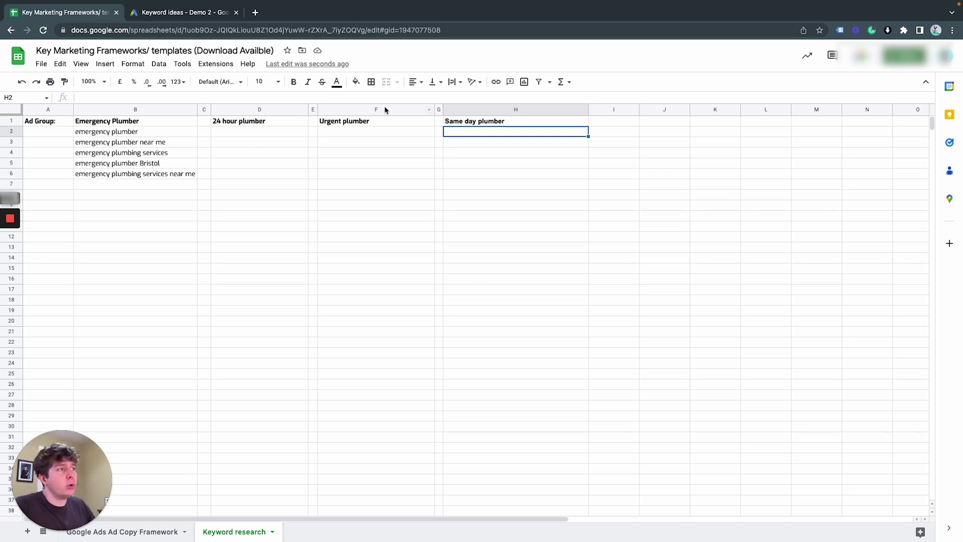
- Select the whole of column H under the Same day plumber heading
left_click(496, 108)
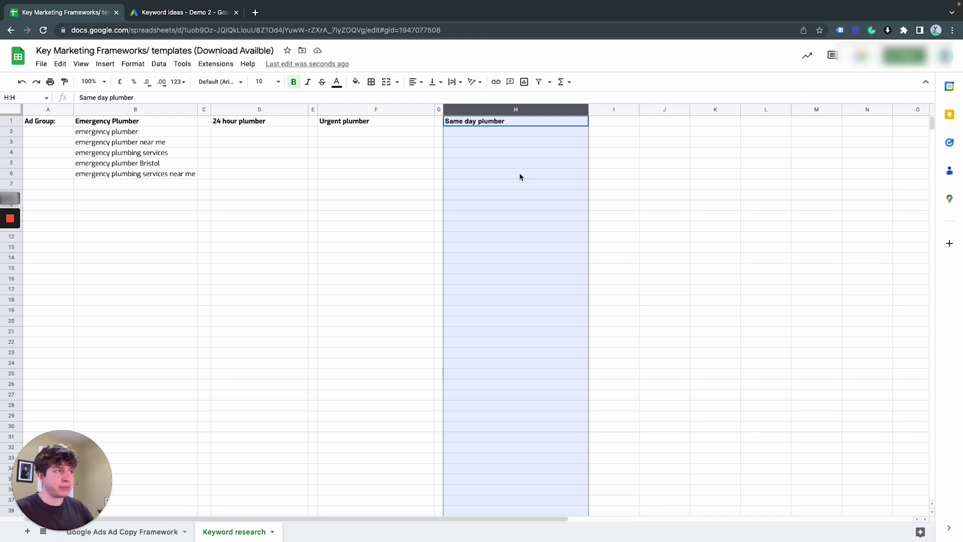
- Paste 24 hour plumber near me, 24 hour plumber, 24 hr plumber and 24 hour plumbing service into D2–D5
left_click(519, 175)
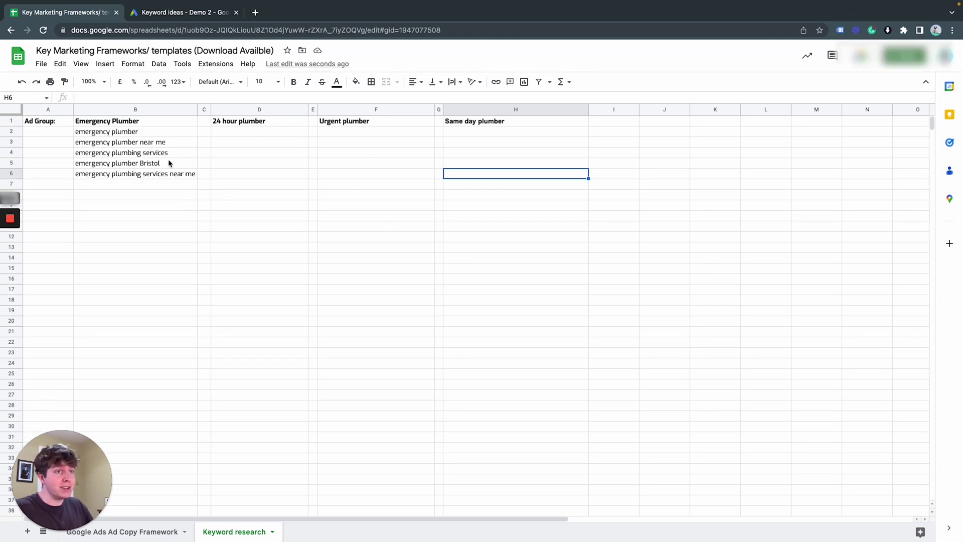
left_click(110, 131)
key("shift+Down")
key("shift+Down")
key("shift+Down")
key("shift+Down")
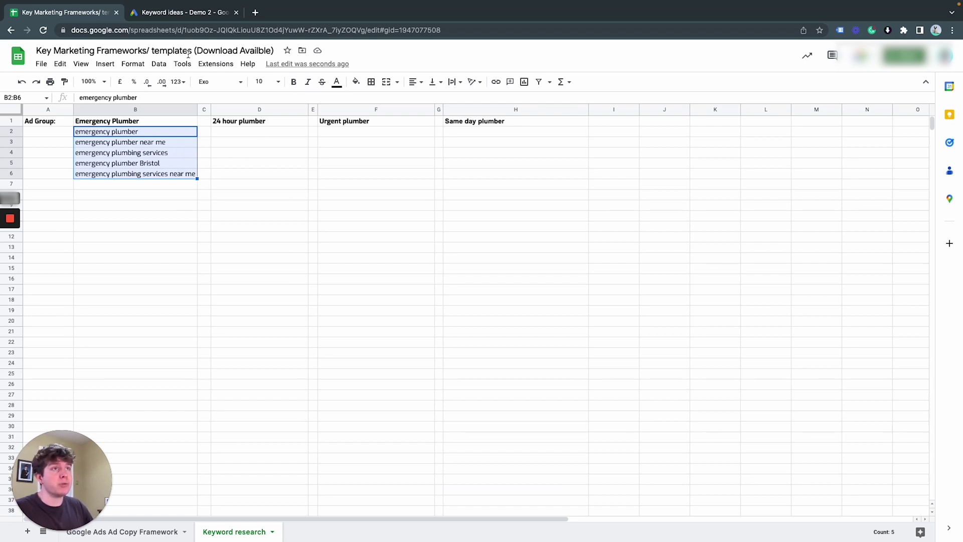
left_click(183, 12)
triple_click(127, 292)
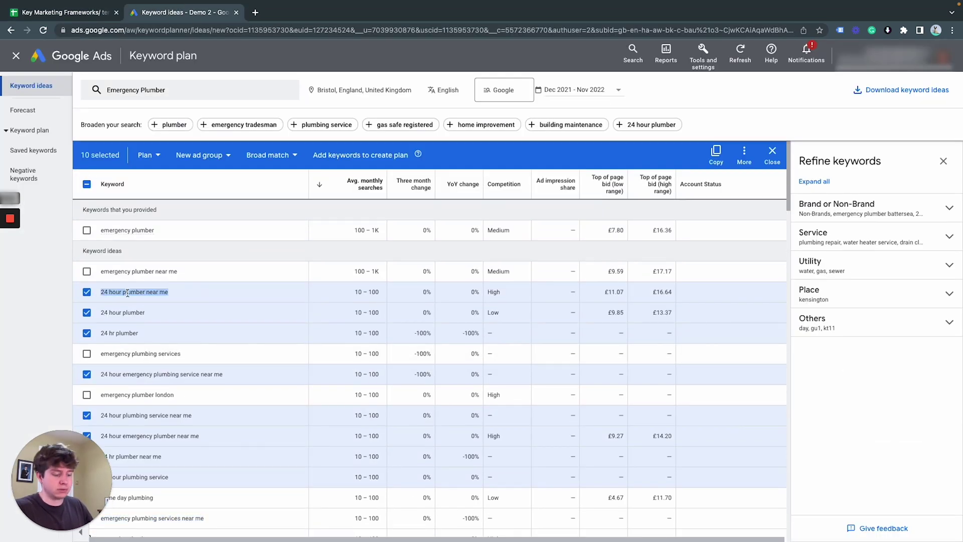
left_click(65, 12)
left_click(260, 131)
type("24 hour plumber near me")
left_click(183, 12)
triple_click(123, 312)
left_click(65, 12)
key("Down")
type("24 hour plumber")
left_click(183, 12)
triple_click(121, 333)
left_click(65, 12)
key("Down")
type("24 hr plumber")
left_click(183, 12)
triple_click(135, 374)
left_click(65, 12)
key("Down")
type("24 hour emergency plumbing service near me")
- Paste four more 24 hour keywords into D6–D9, ending with 24 hour emergency plumbing
left_click(183, 12)
triple_click(126, 277)
left_click(65, 12)
key("Down")
type("24 hour plumbing service near me")
left_click(381, 189)
left_click(183, 12)
triple_click(125, 317)
left_click(65, 12)
key("Down")
type("24 hour emergency plumber near me")
left_click(184, 12)
triple_click(130, 339)
left_click(65, 12)
key("Down")
type("24 hr plumber near me")
left_click(183, 12)
scroll(168, 312, "down", 2)
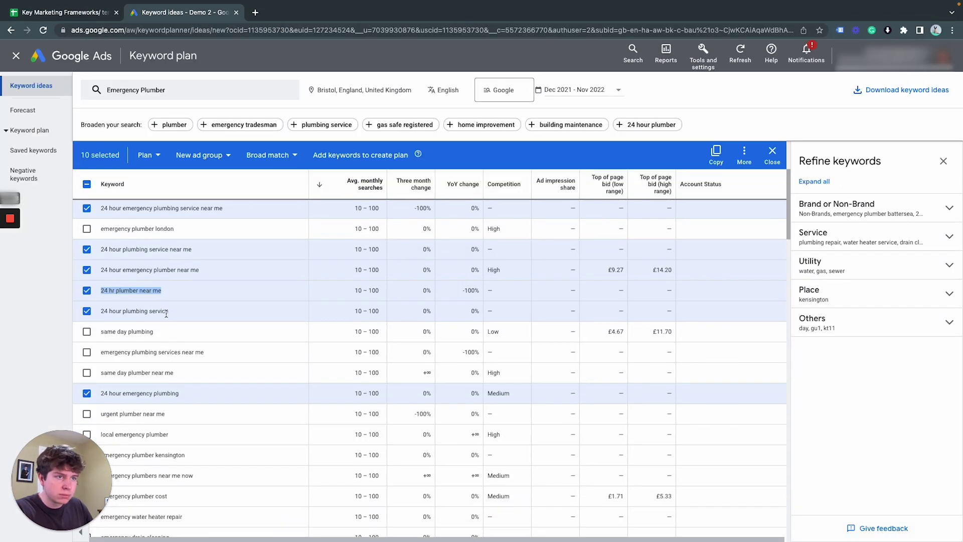
triple_click(182, 395)
left_click(65, 12)
key("Down")
type("24 hour emergency plumbing")
- Copy the keyword 'urgent plumber near me' from the Planner into F2
left_click(184, 12)
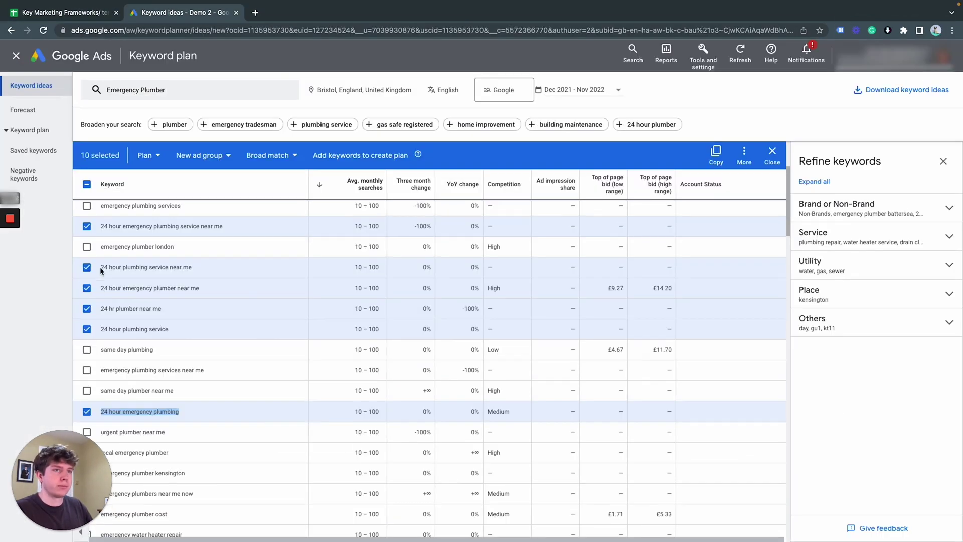
left_click(86, 184)
scroll(273, 395, "down", 4)
triple_click(99, 373)
key("ctrl+c")
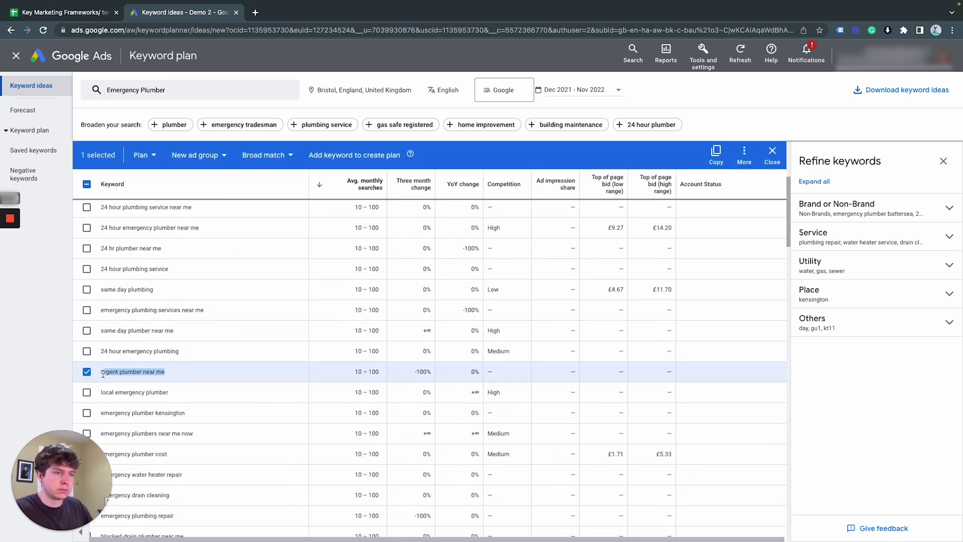
scroll(148, 353, "up", 4)
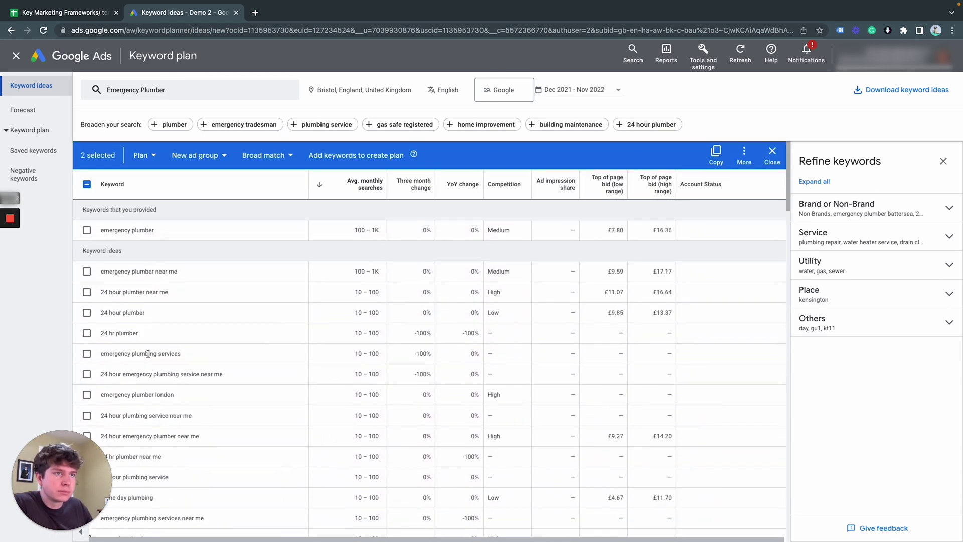
left_click(65, 12)
left_click(401, 131)
key("ctrl+v")
- Copy the keyword 'same day plumber near me' from the Planner into H2
left_click(184, 12)
left_click(86, 183)
scroll(166, 310, "down", 4)
scroll(166, 310, "down", 10)
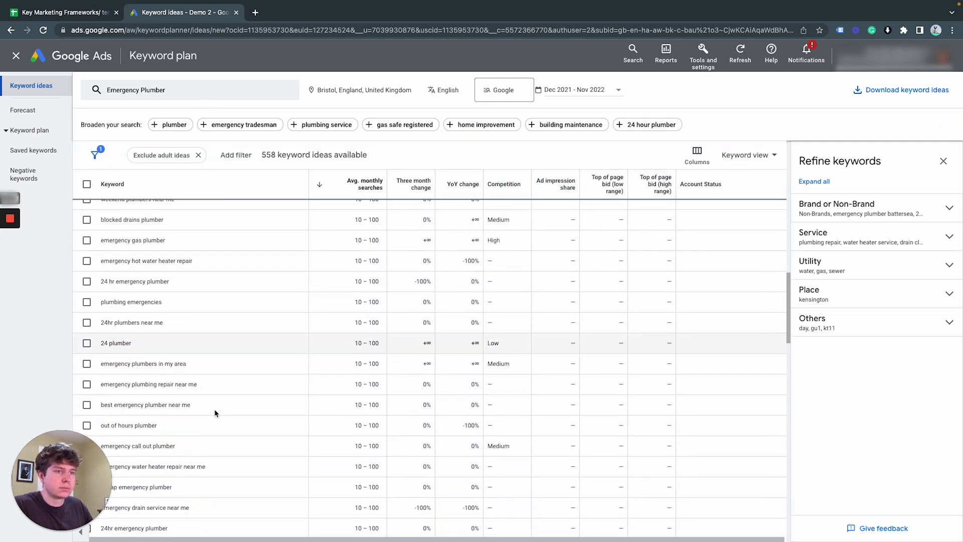
scroll(215, 408, "up", 10)
scroll(200, 363, "down", 3)
left_click_drag(101, 388, 168, 387)
key("ctrl+c")
left_click(65, 12)
left_click(565, 131)
key("ctrl+v")
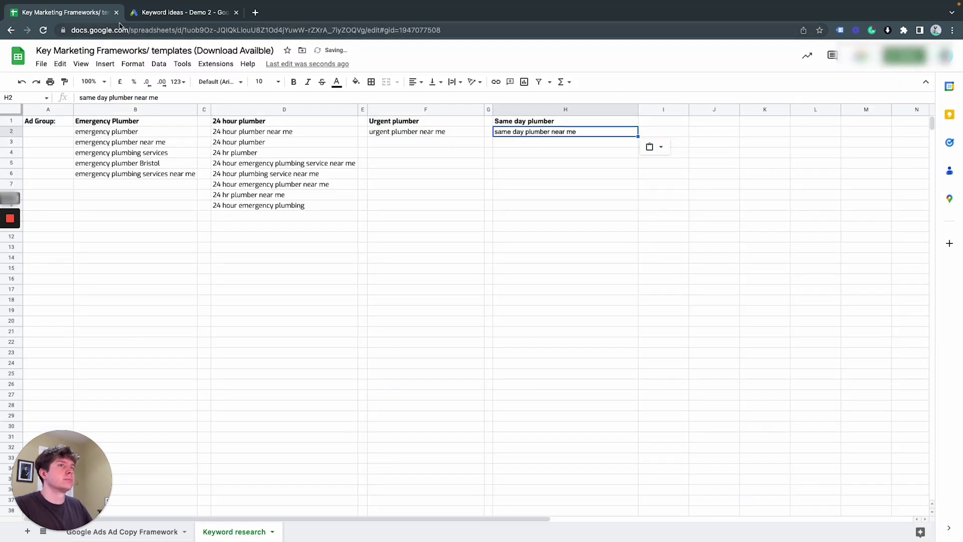
left_click(128, 15)
scroll(242, 376, "down", 5)
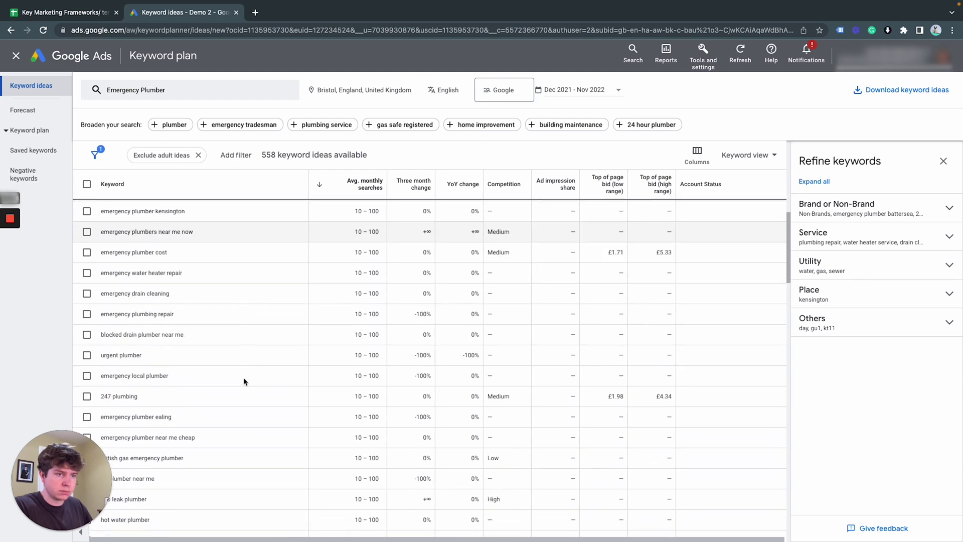
scroll(243, 377, "up", 10)
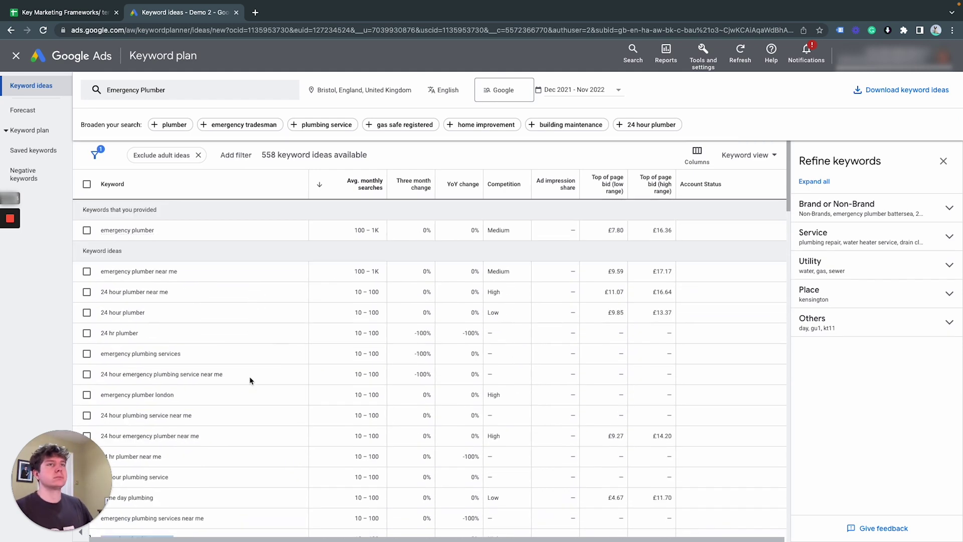
left_click(98, 12)
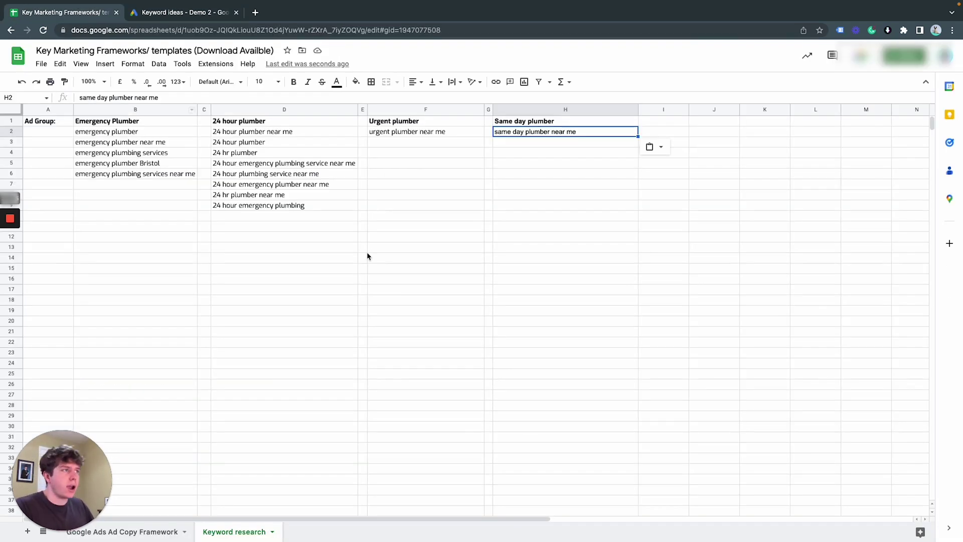
left_click(398, 248)
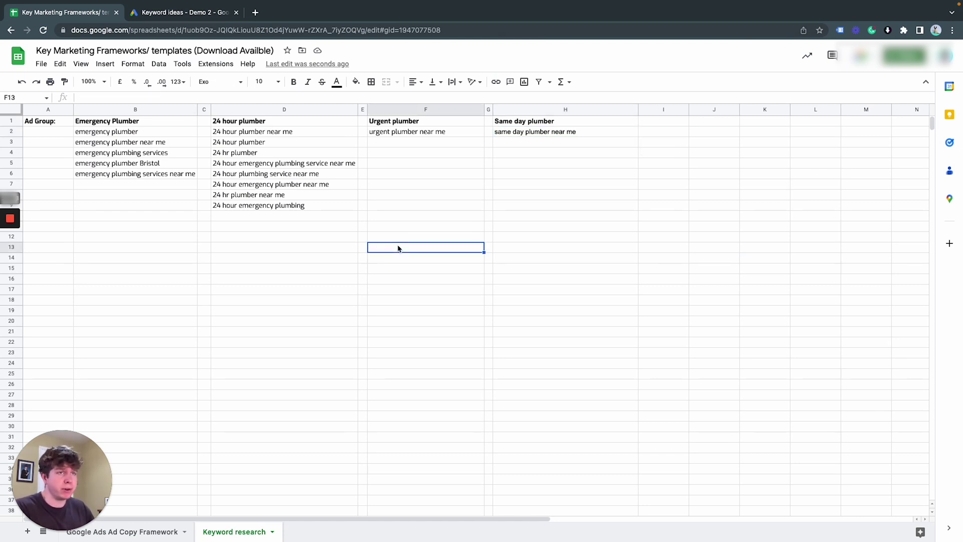
left_click(145, 110)
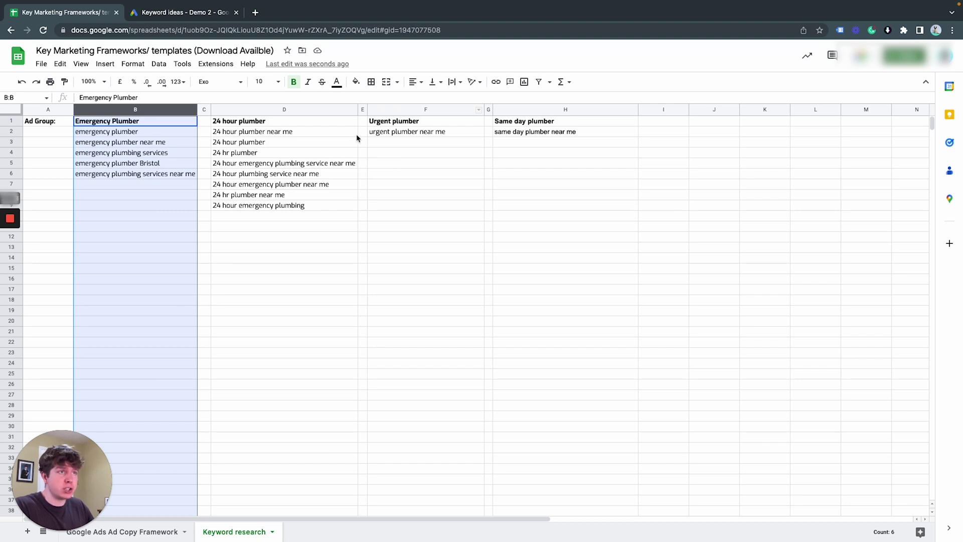
- Replace the Emergency Plumber seed keyword with '24 hour plumber' and get its keyword ideas
left_click(192, 18)
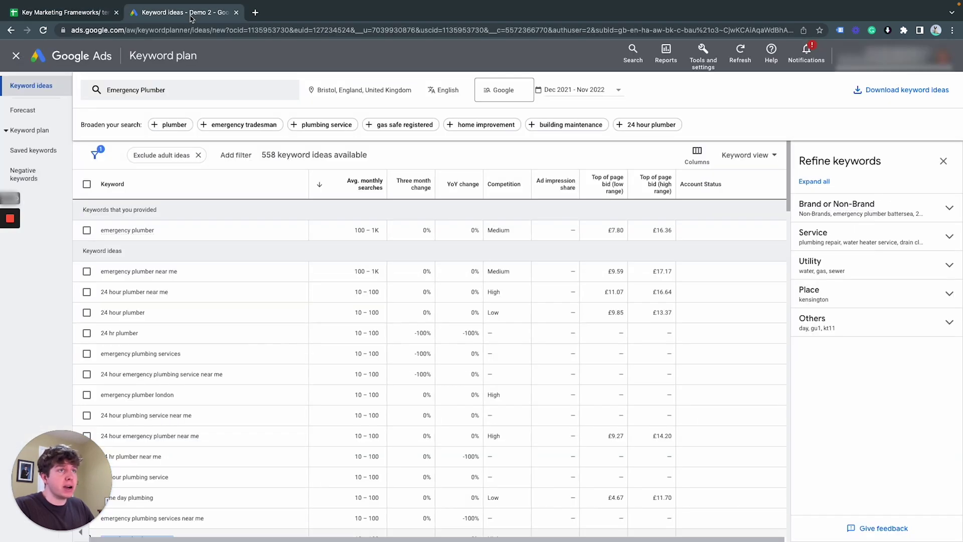
left_click(161, 90)
left_click(194, 140)
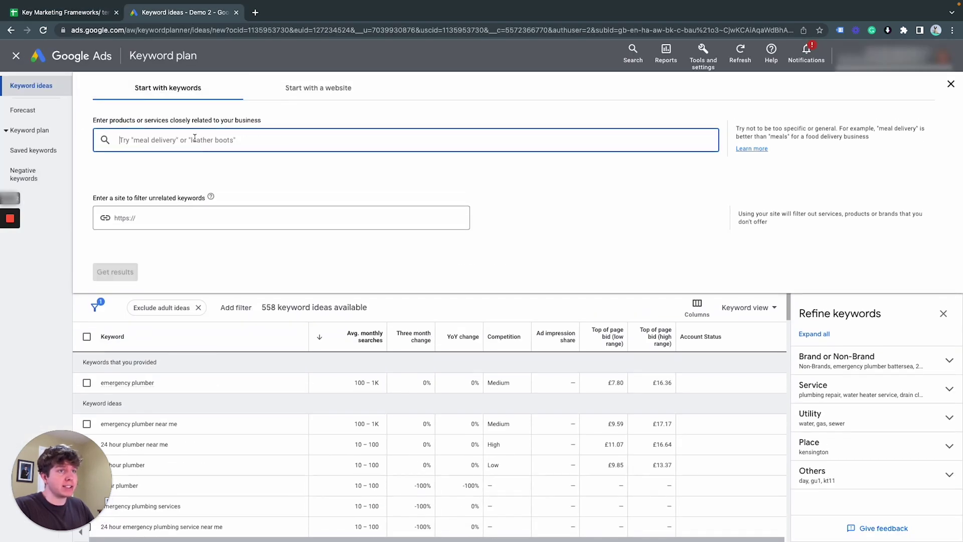
type("24 ho")
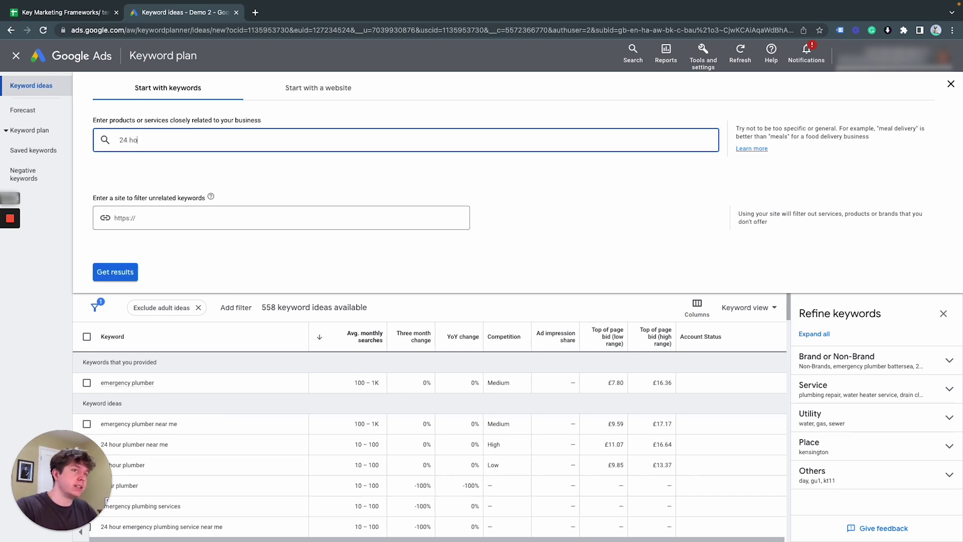
type("ur plumber")
key("Return")
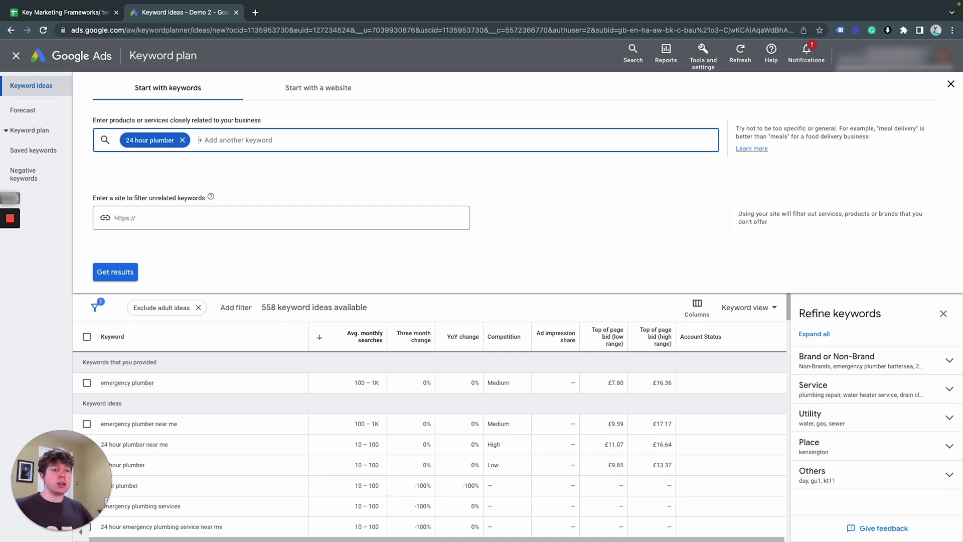
left_click(126, 271)
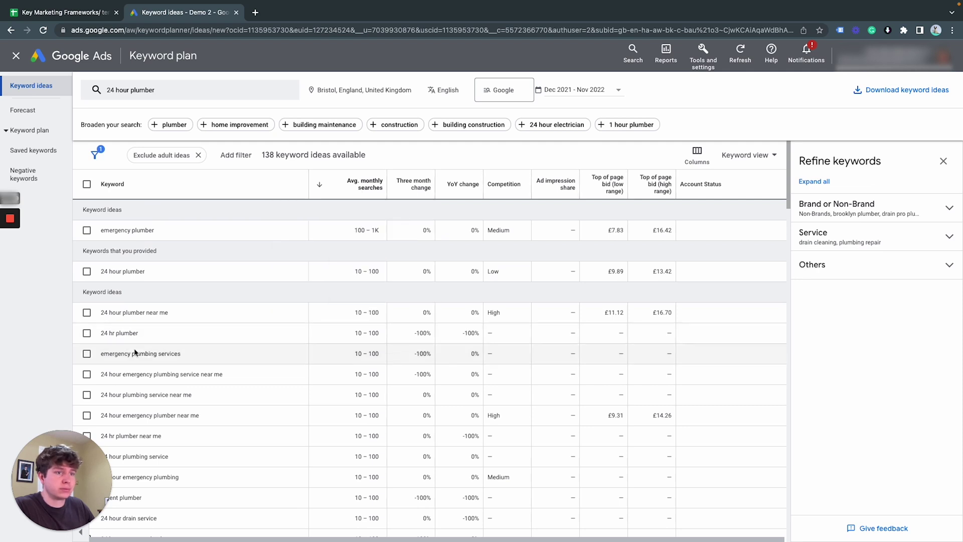
scroll(208, 357, "down", 2)
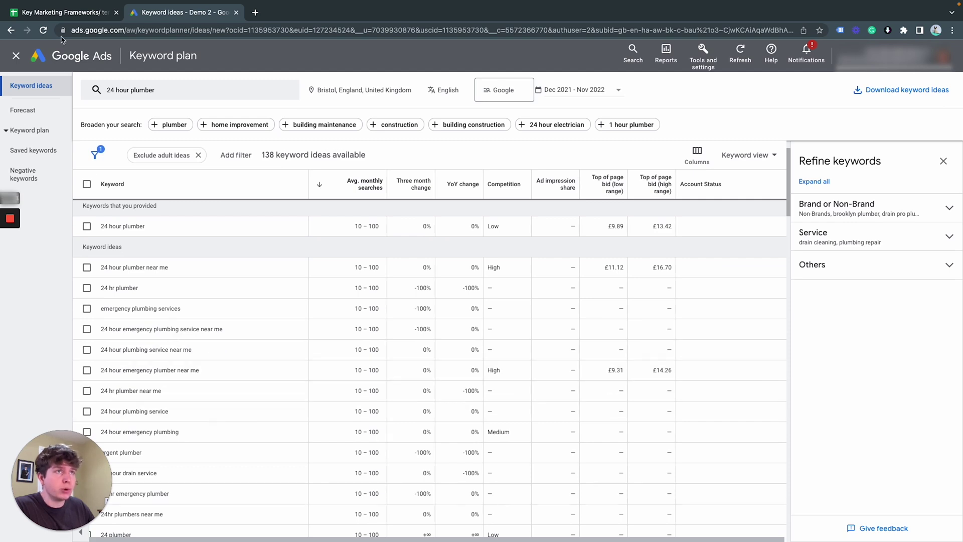
- Compare the 24 hour plumber ideas against column D and the Urgent plumber heading in the sheet
left_click(83, 14)
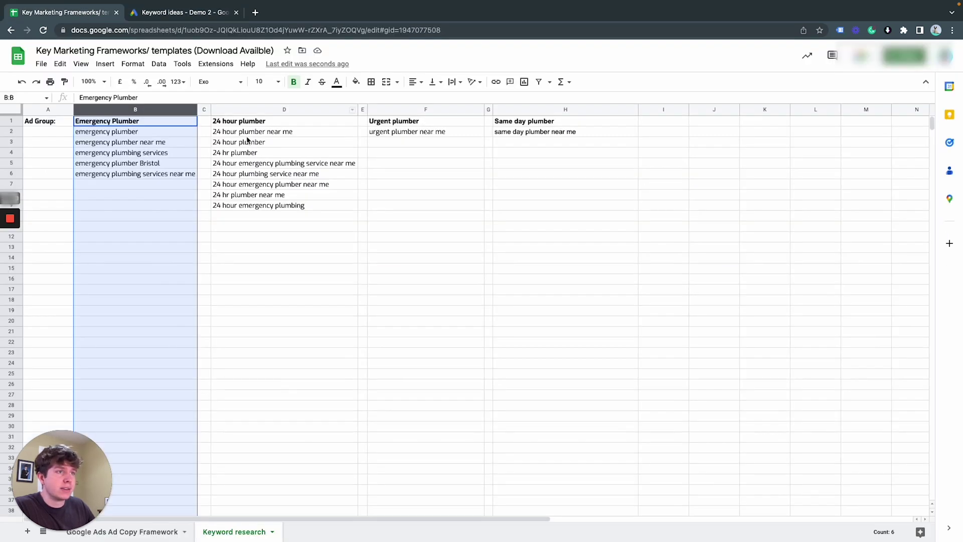
key("ctrl+Tab")
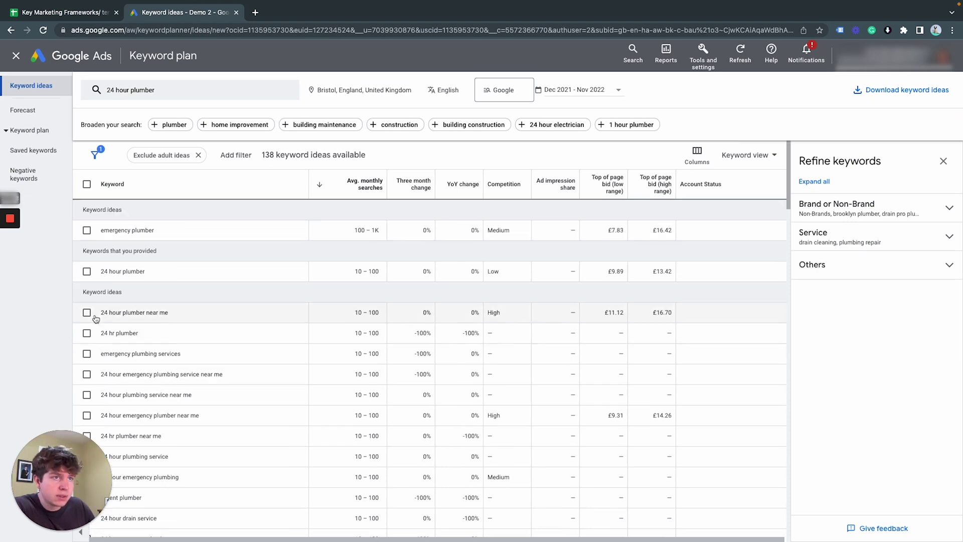
scroll(276, 331, "down", 1)
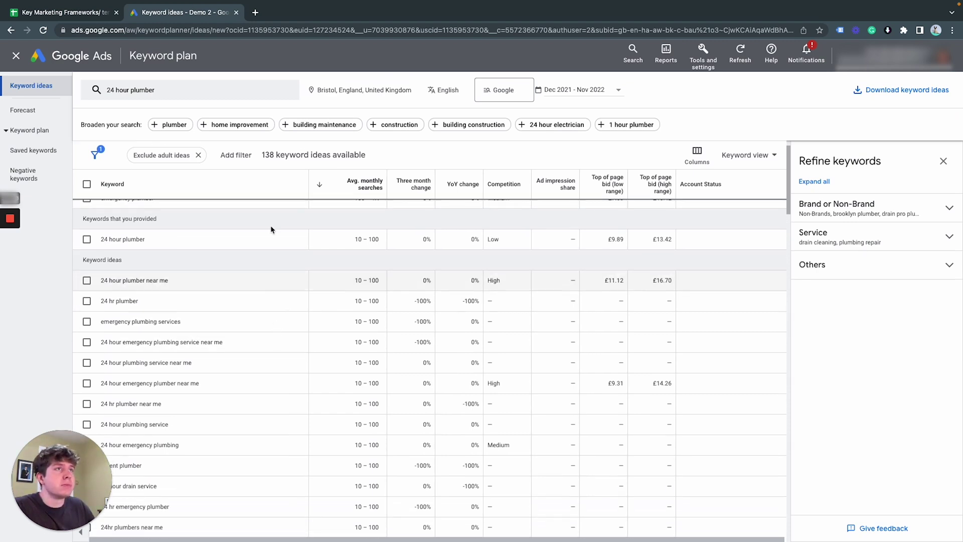
left_click(72, 7)
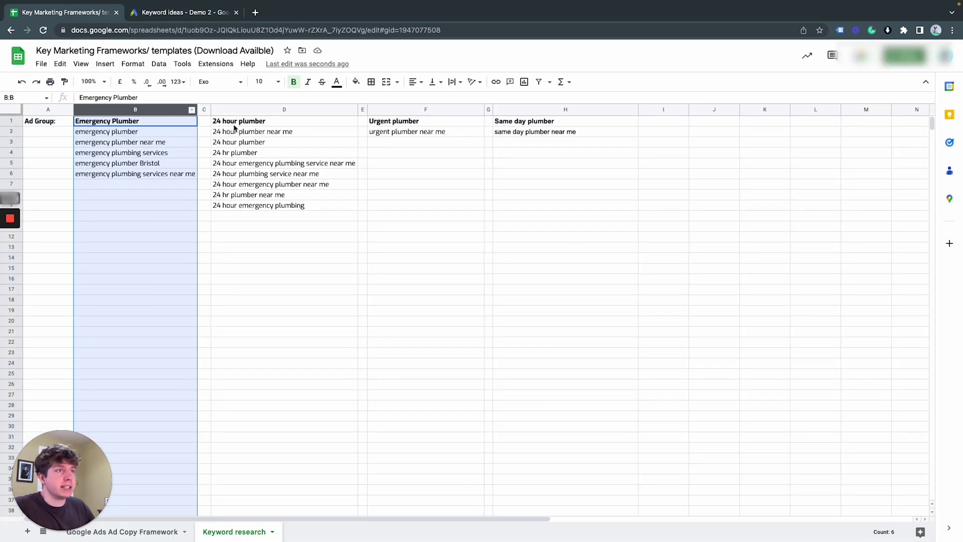
left_click(256, 108)
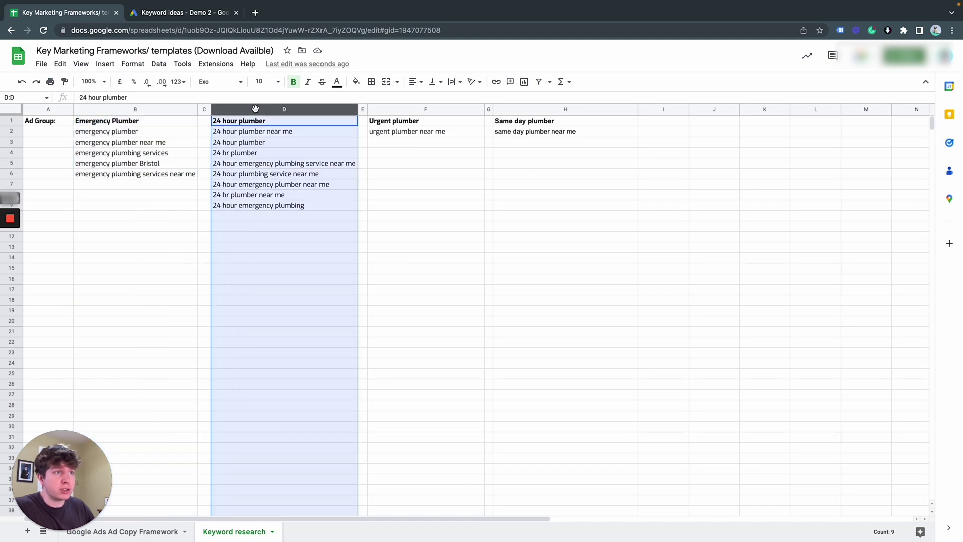
left_click(403, 125)
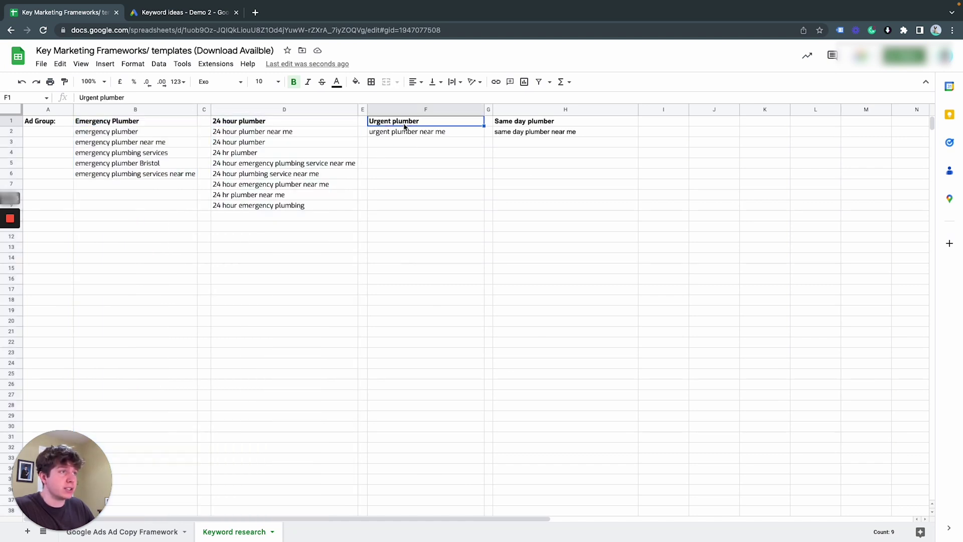
- Replace the '24 hour plumber' seed keyword with 'Urgent plumber' and get keyword ideas
left_click(161, 18)
left_click(208, 91)
left_click(183, 140)
key("ctrl+v")
left_click(125, 270)
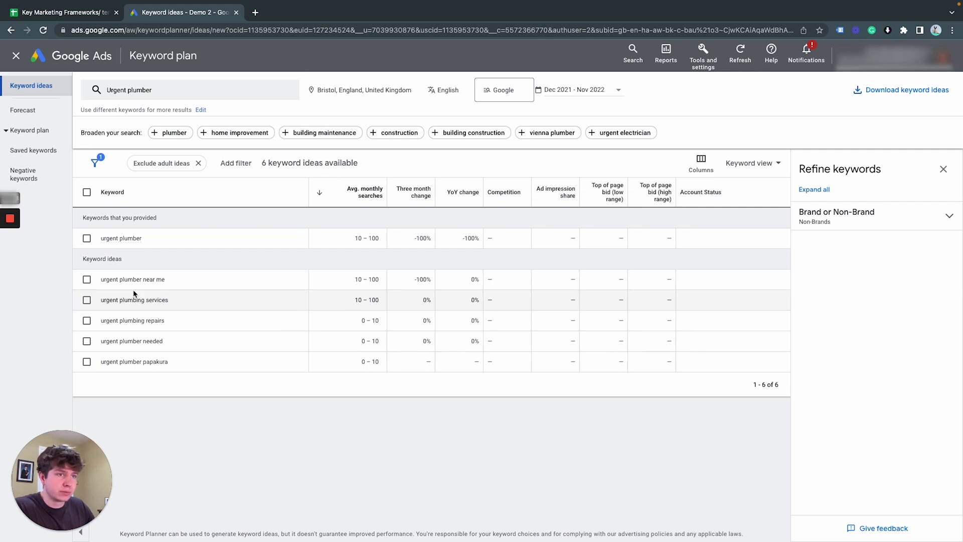
- Paste the keyword 'urgent plumber' into cell F3 as values only
left_click_drag(173, 278, 95, 278)
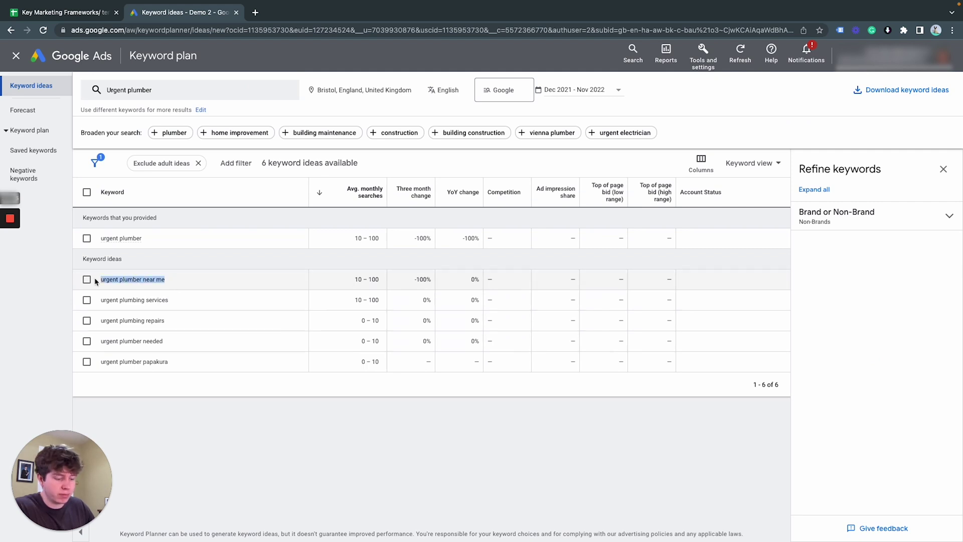
left_click(87, 16)
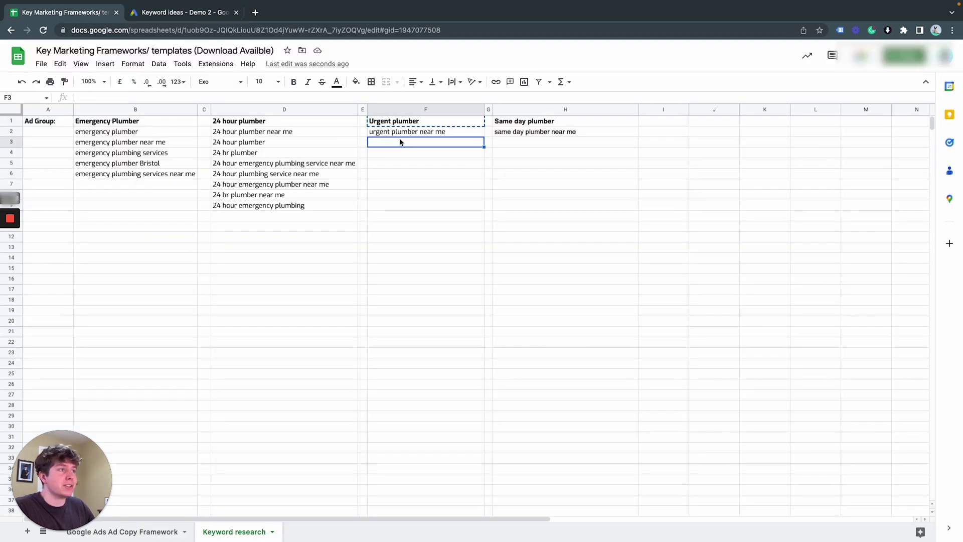
left_click(210, 14)
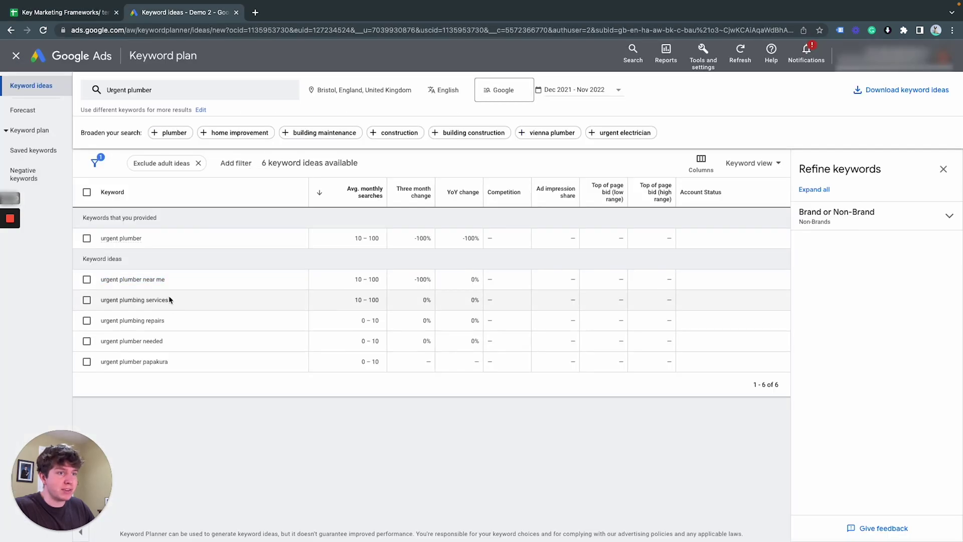
left_click_drag(144, 239, 100, 240)
key("ctrl+c")
left_click(55, 12)
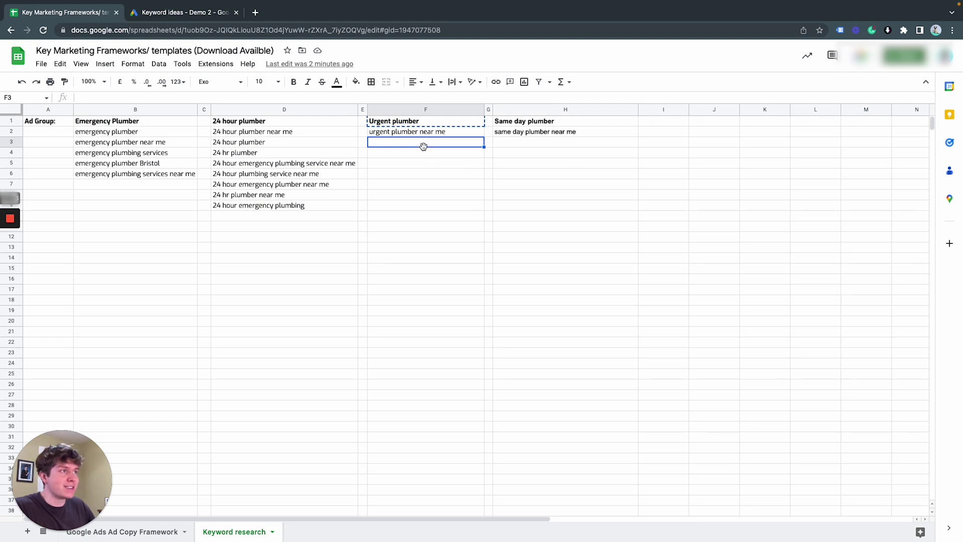
key("ctrl+v")
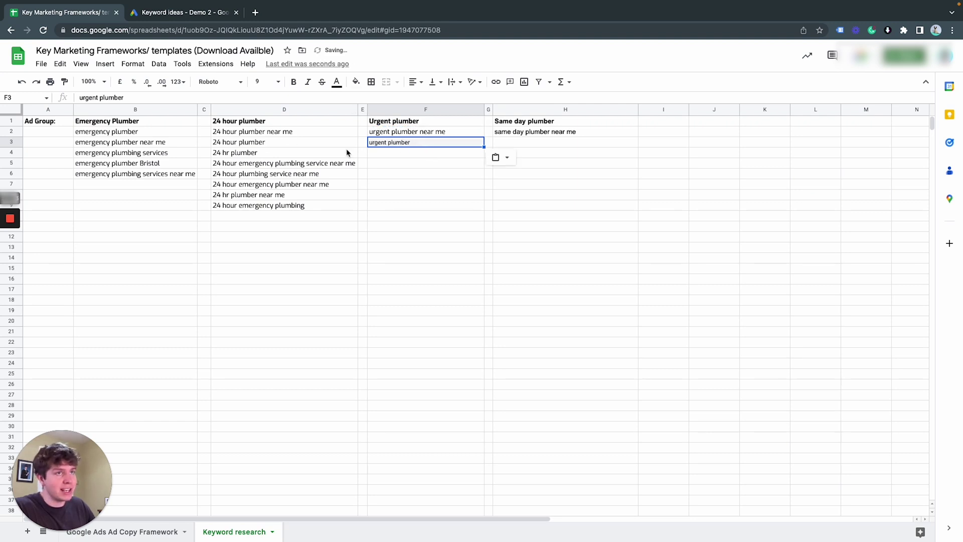
left_click(499, 158)
left_click(510, 177)
- Paste 'urgent plumbing repairs' into cell F4 as values only
left_click(165, 13)
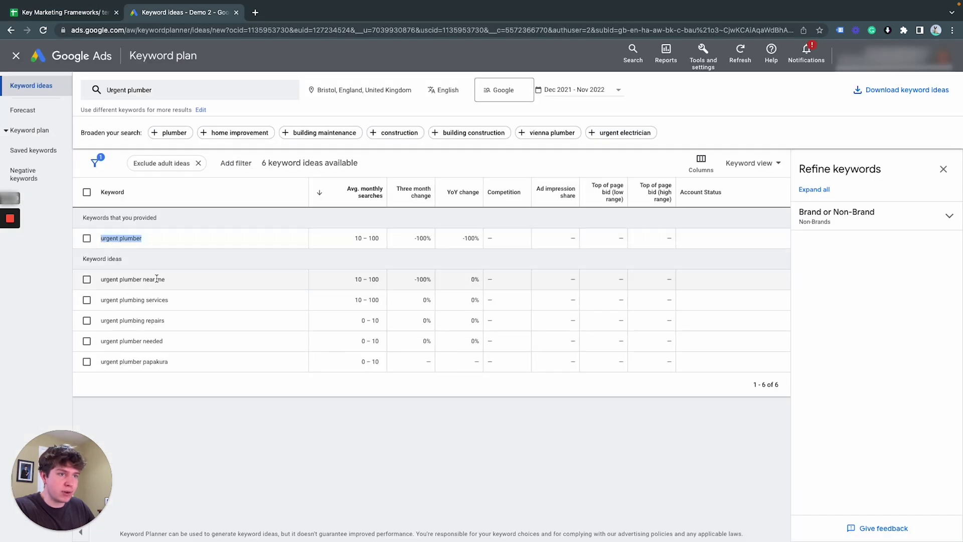
left_click_drag(177, 321, 92, 324)
key("super+c")
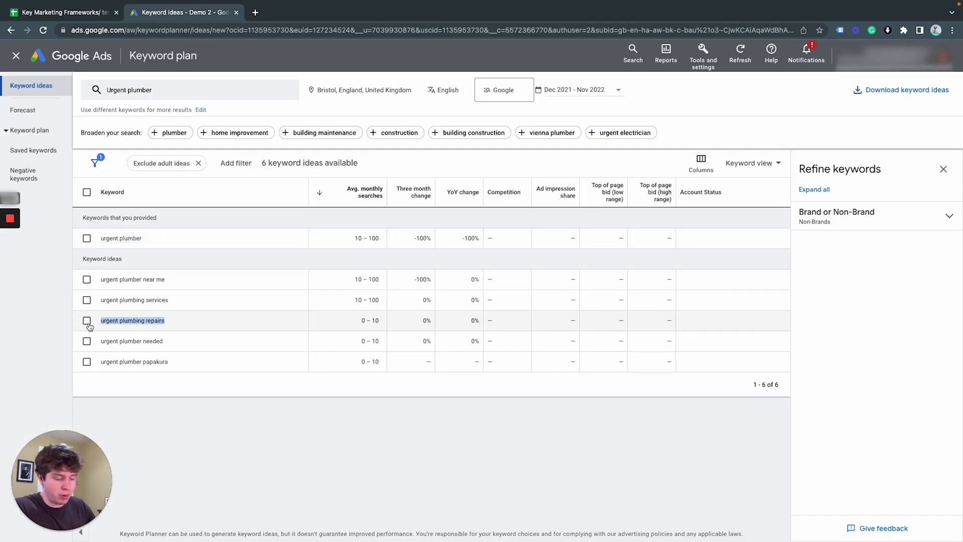
left_click(88, 15)
left_click(401, 152)
key("super+v")
left_click(499, 168)
left_click(524, 190)
- Copy 'urgent plumber needed' into cell F5 as values only
left_click(171, 12)
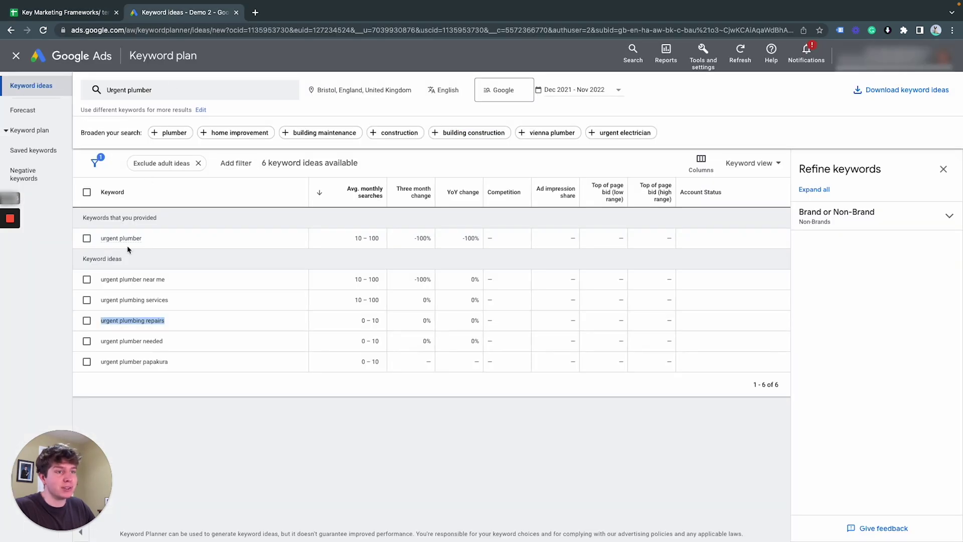
left_click_drag(168, 341, 101, 343)
key("super+c")
left_click(65, 12)
left_click(416, 165)
key("super+v")
left_click(496, 178)
left_click(519, 197)
left_click(517, 124)
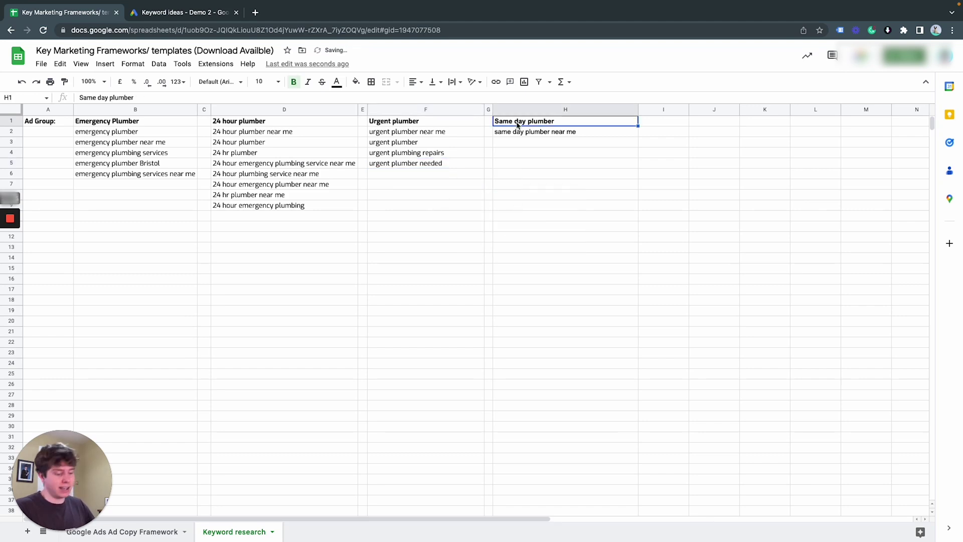
- Change the Keyword Planner search from 'urgent plumber' to 'Same day plumber' and get results
left_click(179, 12)
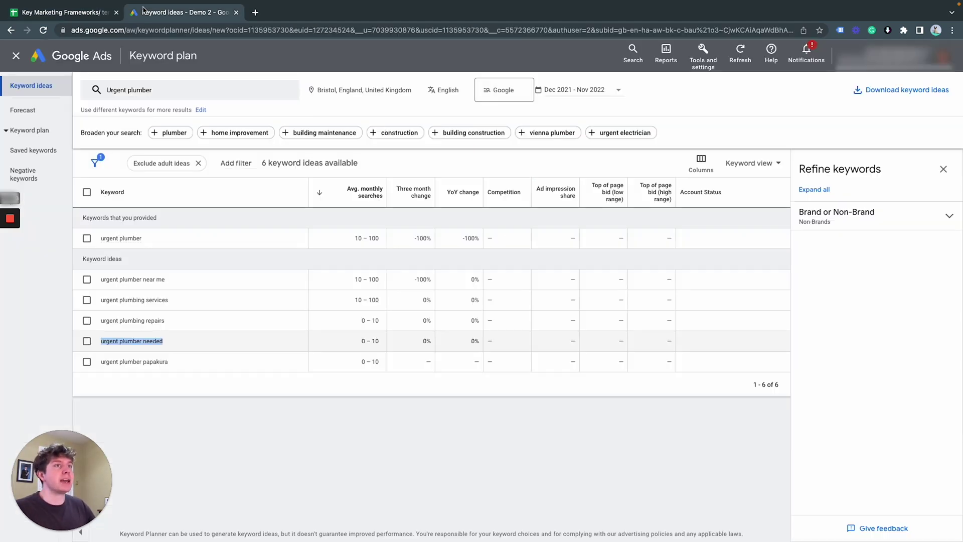
left_click(168, 91)
left_click(179, 140)
key("ctrl+v")
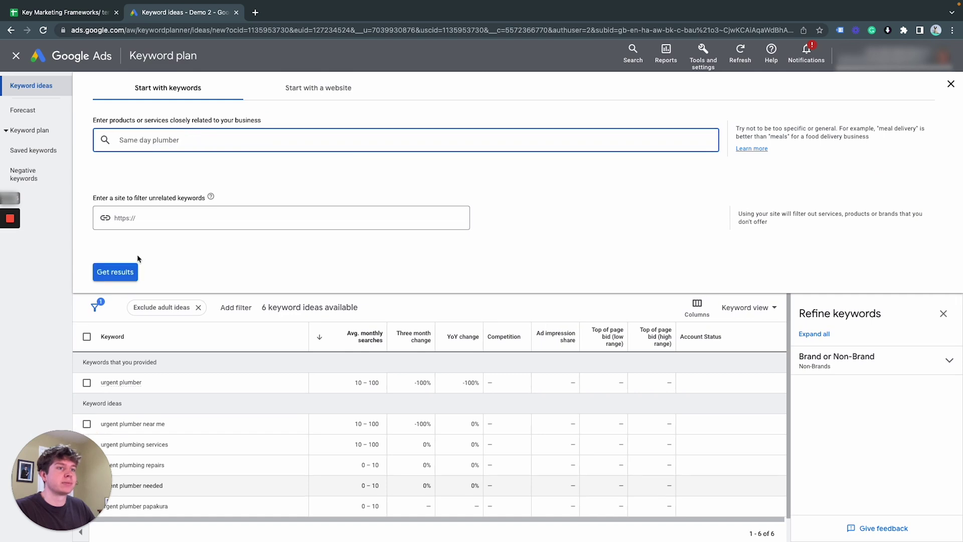
left_click(131, 271)
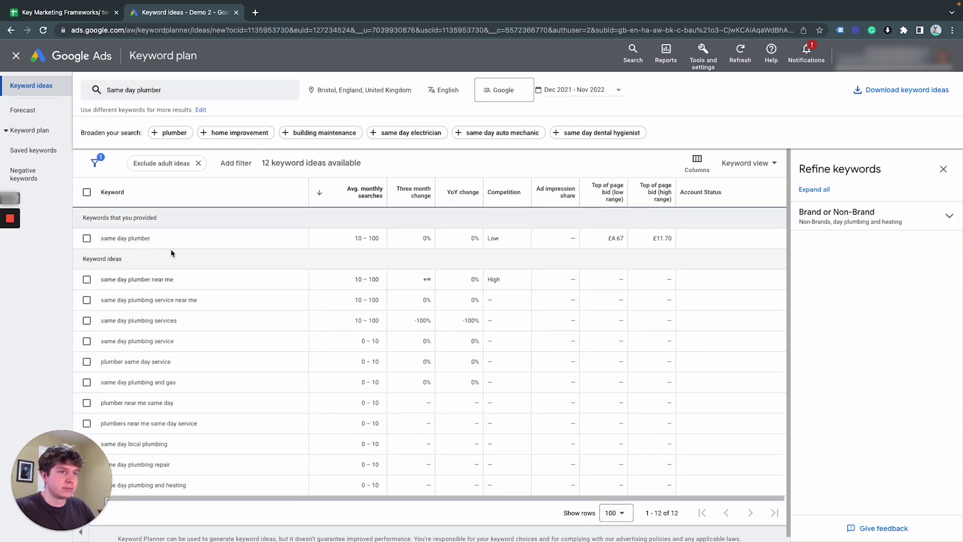
- Paste the keyword 'same day plumber' into cell H3 as values only
left_click_drag(174, 278, 95, 282)
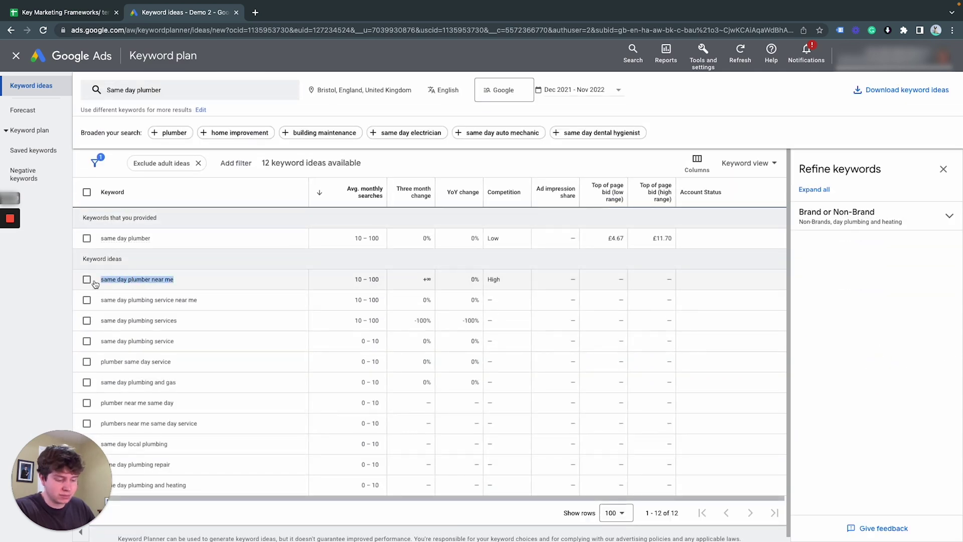
left_click(80, 12)
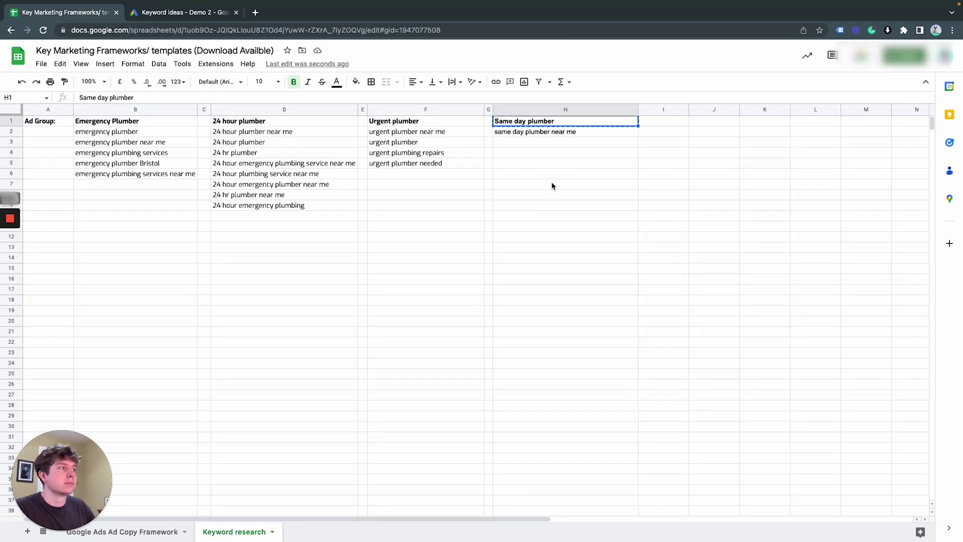
left_click(199, 13)
left_click_drag(153, 239, 97, 240)
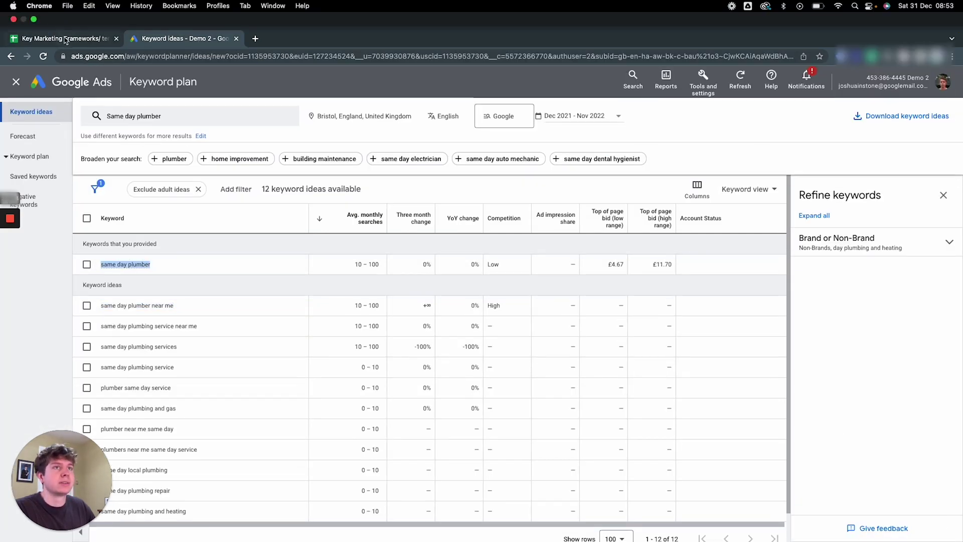
left_click(65, 13)
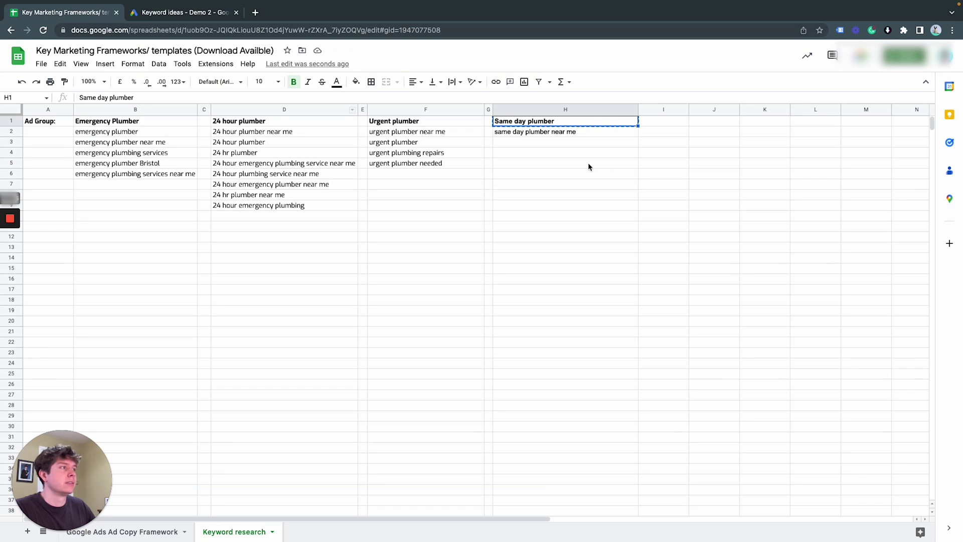
left_click(546, 146)
key("ctrl+v")
left_click(667, 155)
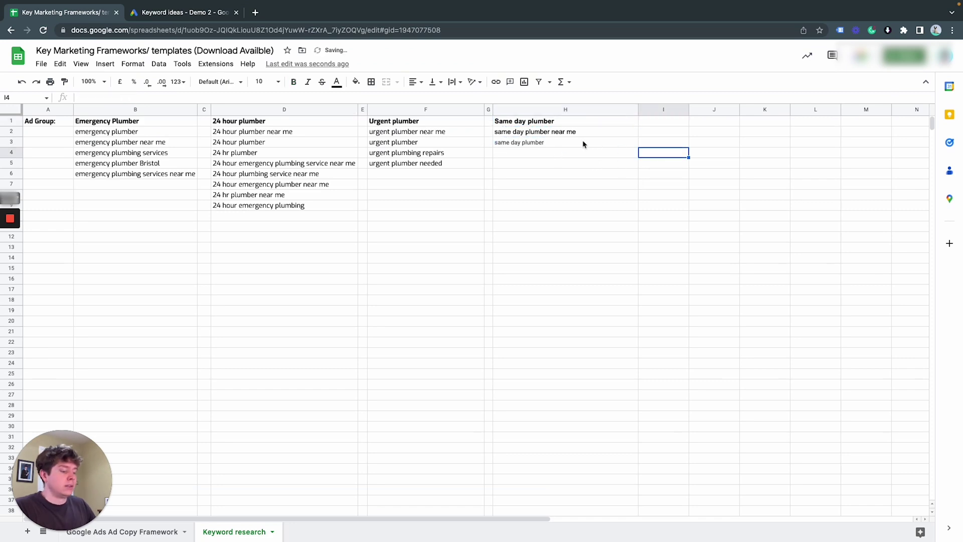
left_click(583, 144)
key("ctrl+v")
left_click(650, 157)
left_click(667, 177)
- Copy 'same day plumbing service near me' into cell H4 as values only
left_click(131, 15)
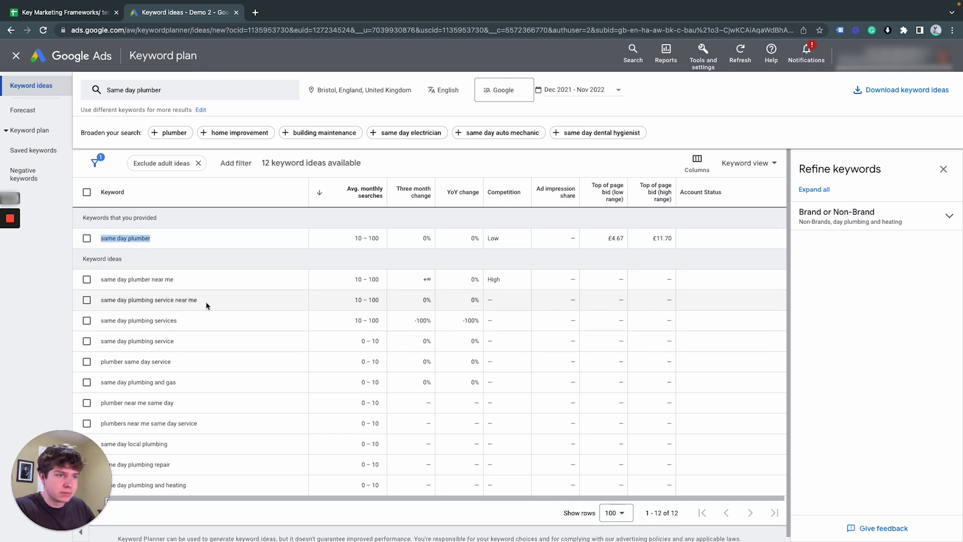
left_click_drag(204, 303, 101, 303)
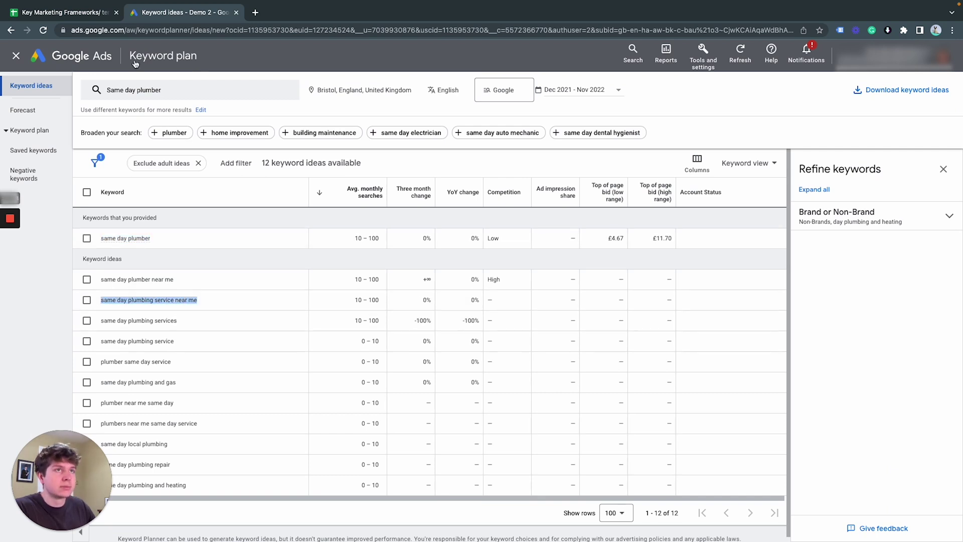
key("ctrl+c")
left_click(65, 12)
left_click(536, 153)
key("ctrl+v")
left_click(650, 167)
left_click(662, 186)
- Select the keyword 'same day plumbing services' and return to the spreadsheet
left_click(185, 12)
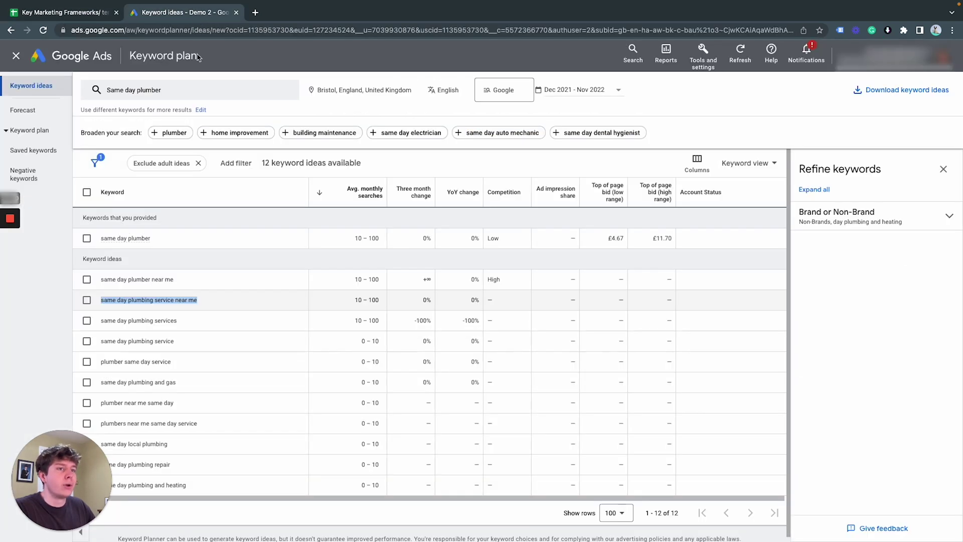
left_click_drag(178, 322, 85, 324)
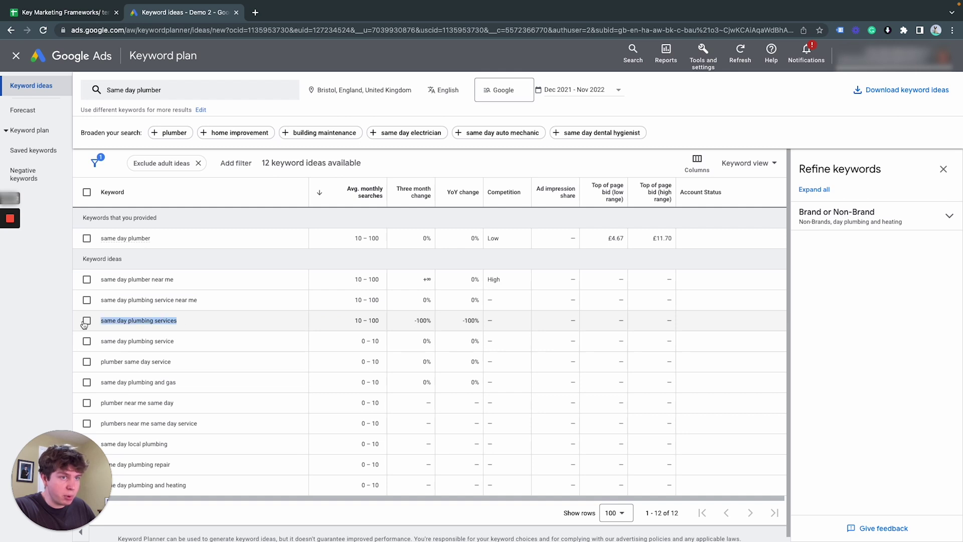
left_click(78, 14)
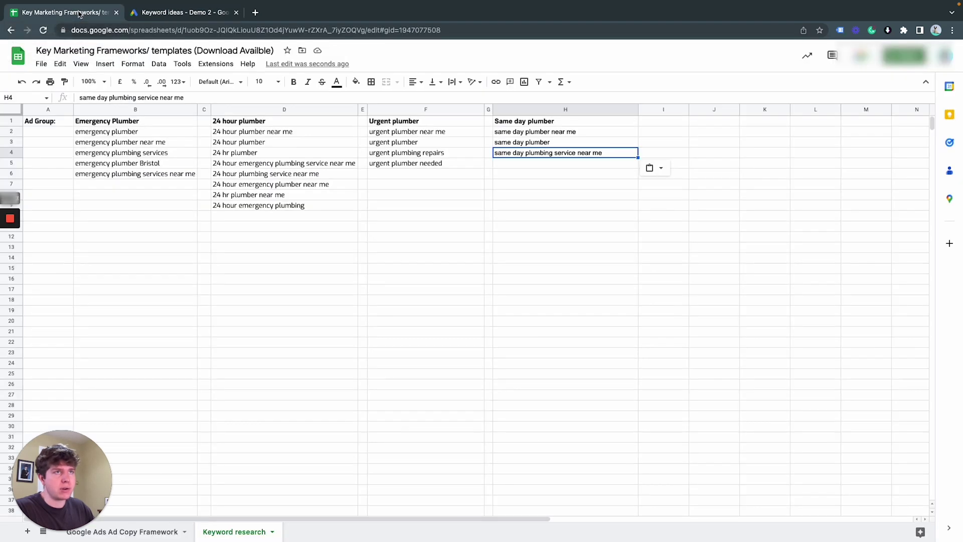
left_click(558, 236)
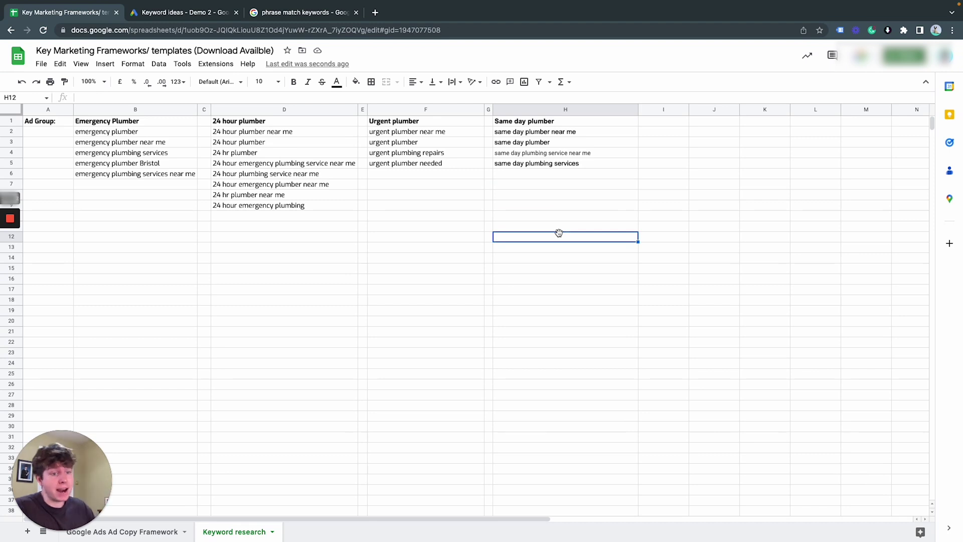
left_click(166, 532)
left_click(172, 196)
left_click(169, 217)
left_click(163, 238)
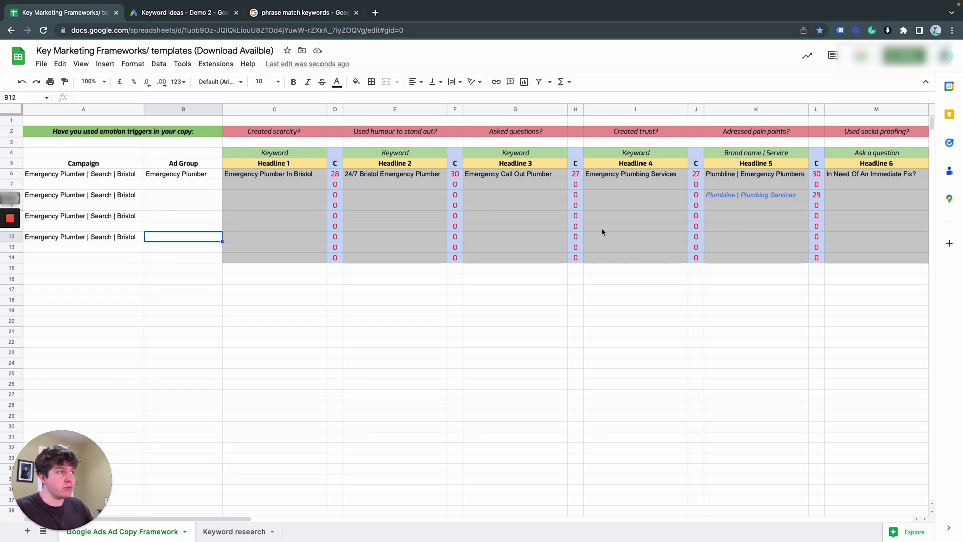
scroll(602, 231, "right", 5)
scroll(602, 232, "left", 5)
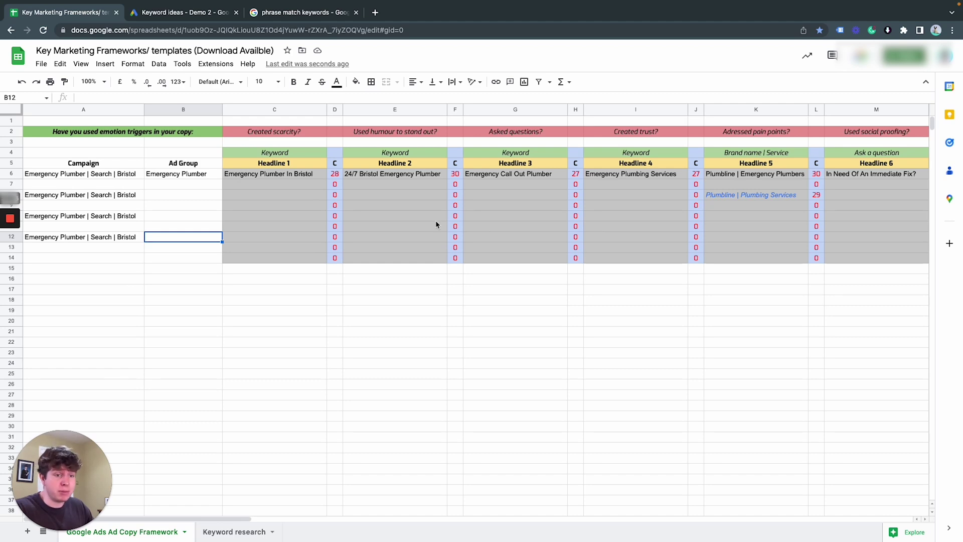
left_click(183, 12)
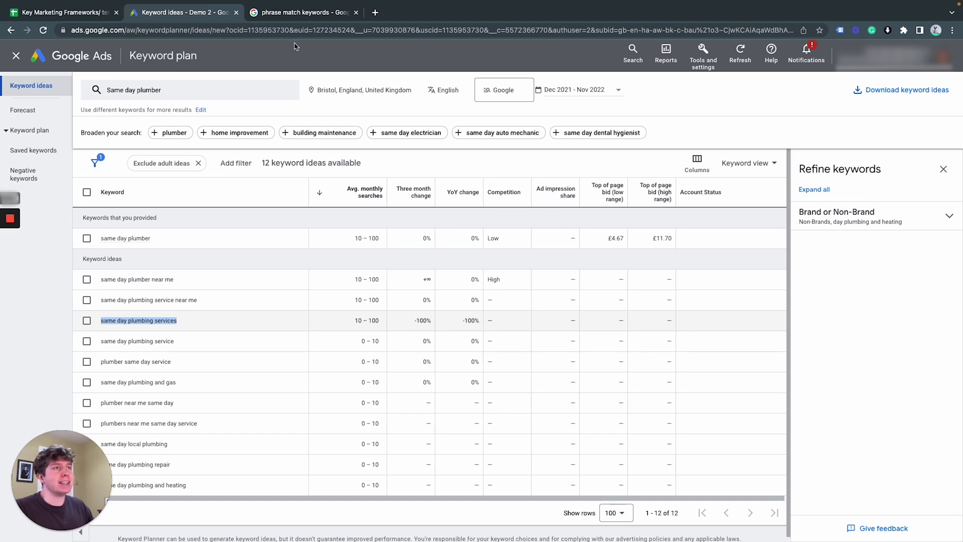
left_click(24, 12)
left_click(233, 532)
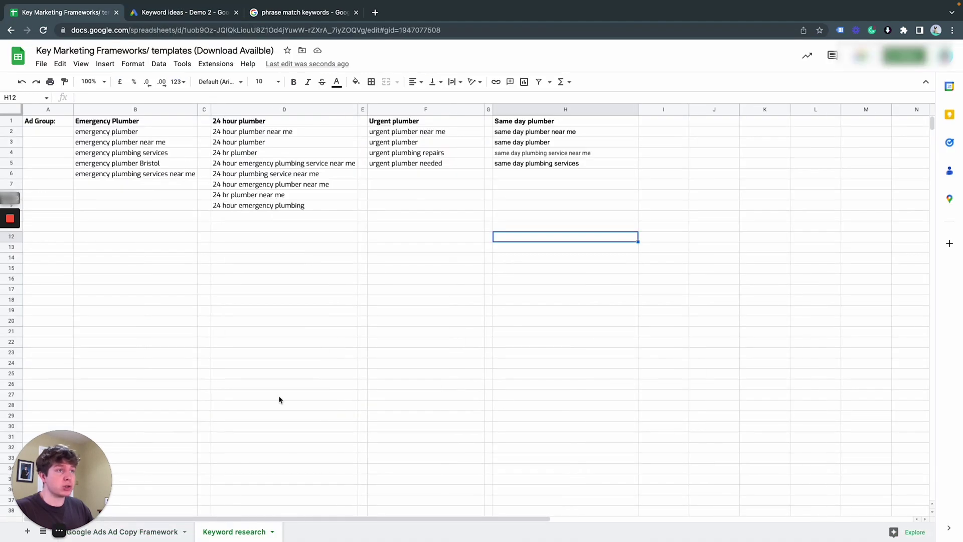